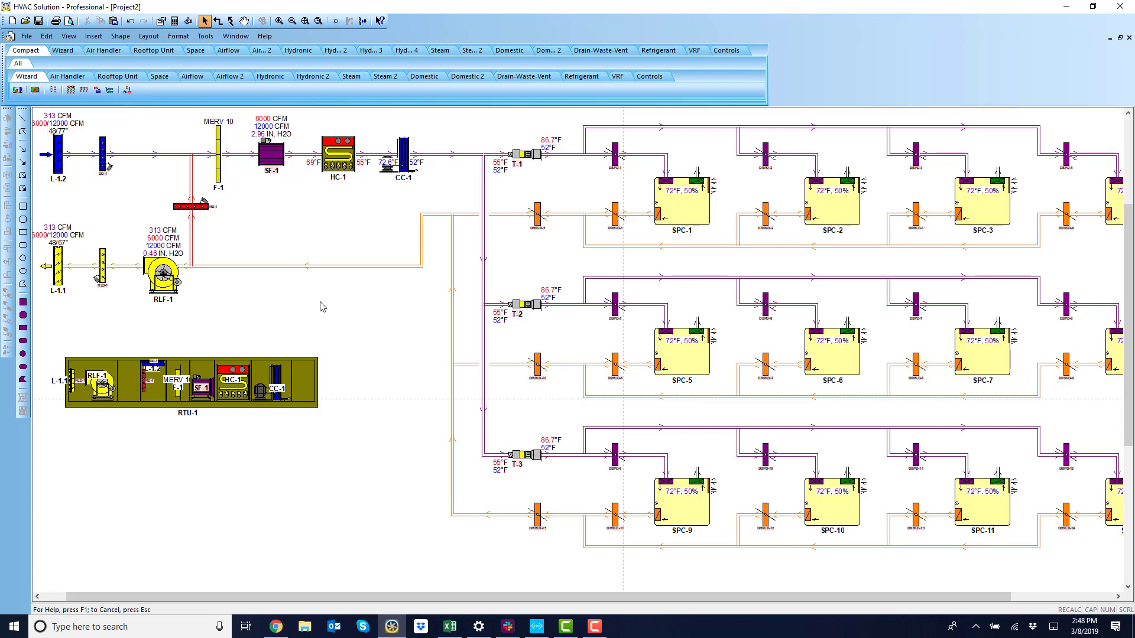
Create a new project and start the Rooftop Unit System Wizard for one space-level rooftop unit with heating and cooling.
left_click(26, 37)
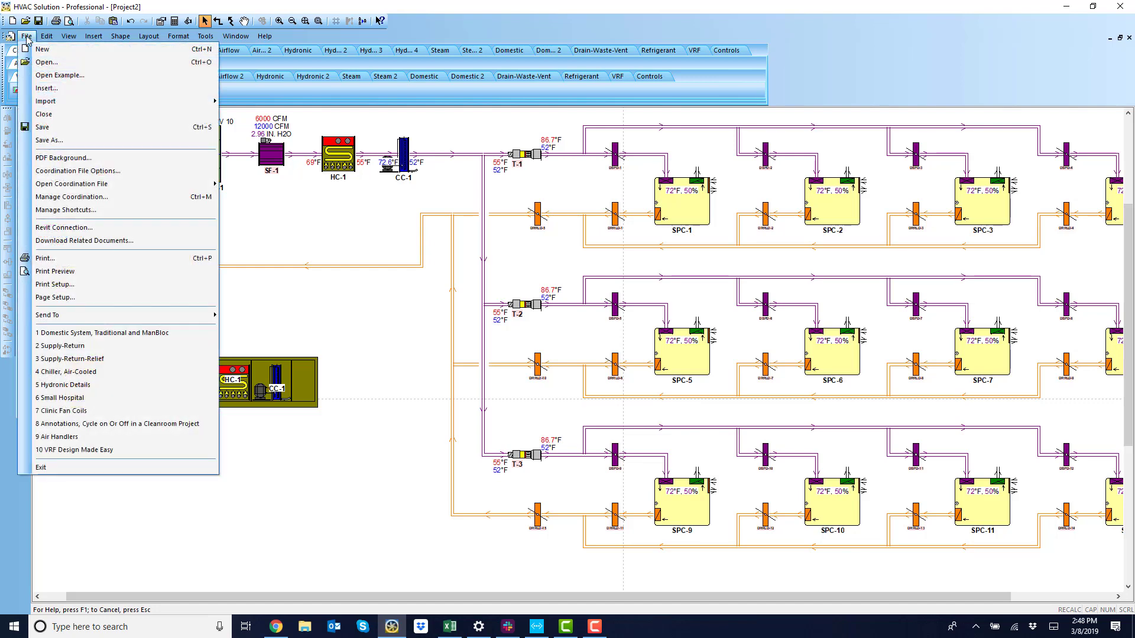
left_click(42, 49)
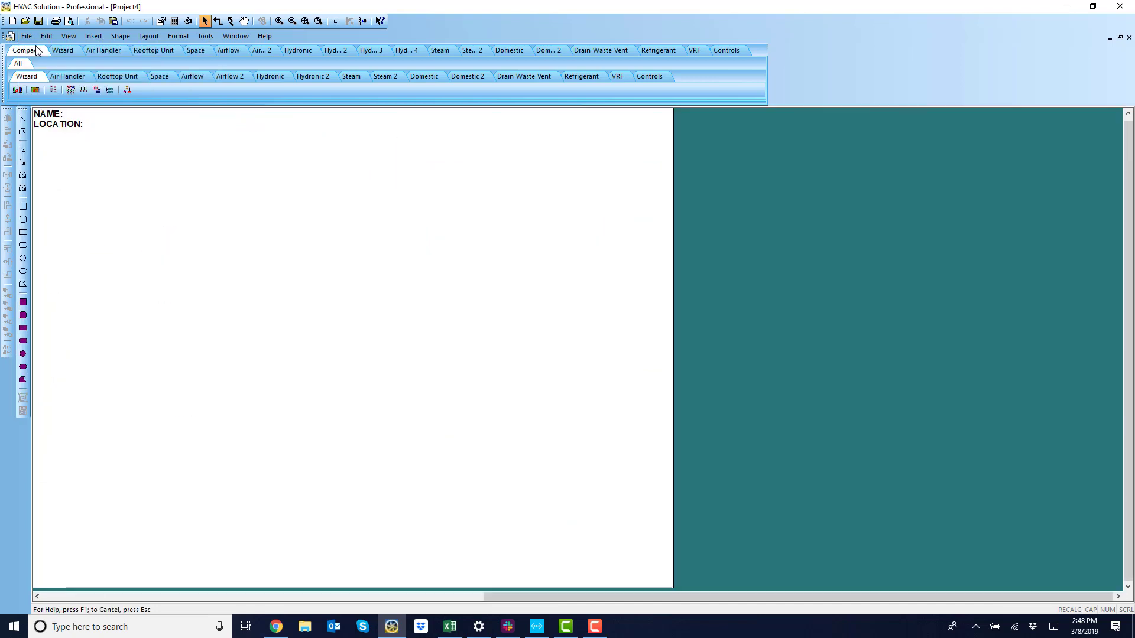
left_click(35, 91)
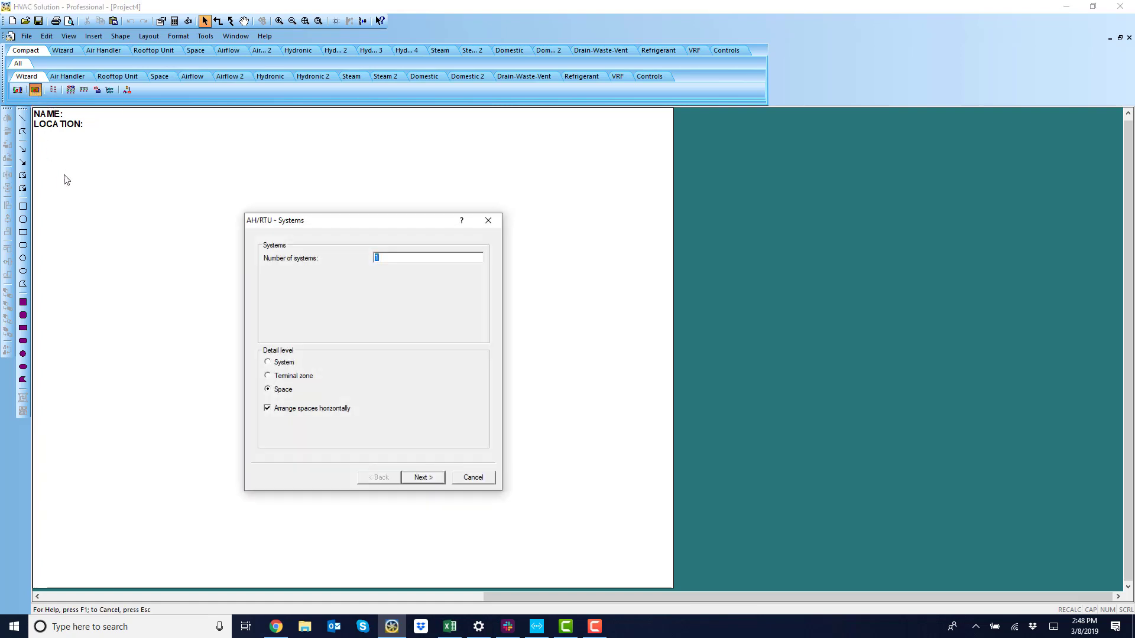
left_click(423, 478)
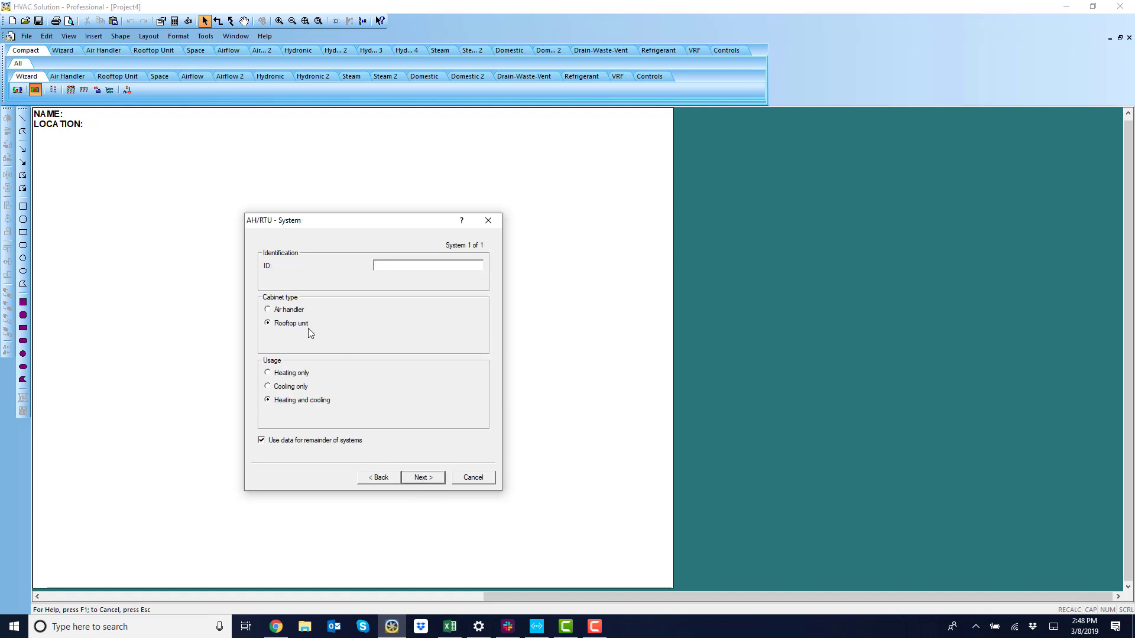
left_click(425, 479)
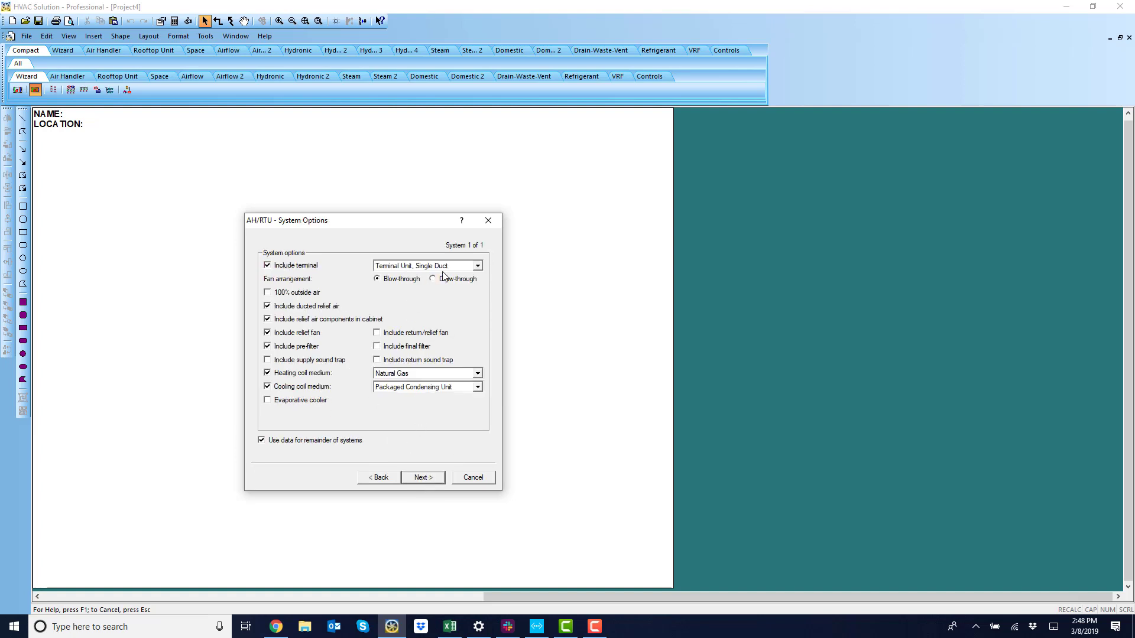
Keep the single-duct terminal unit option and accept the terminal unit and fan defaults.
left_click(477, 266)
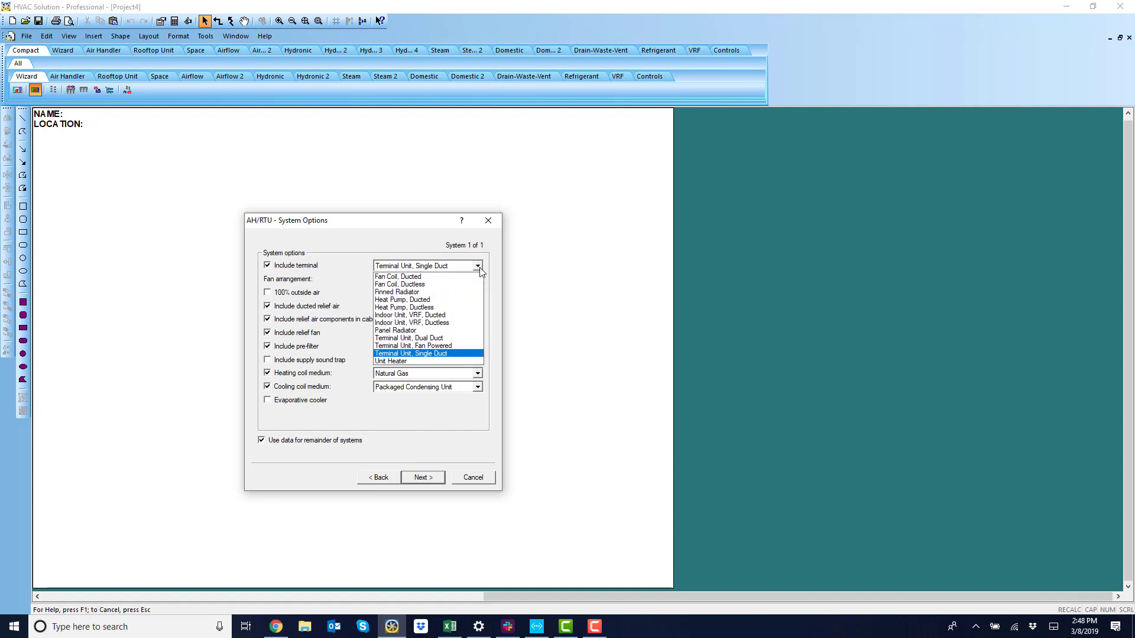
left_click(496, 269)
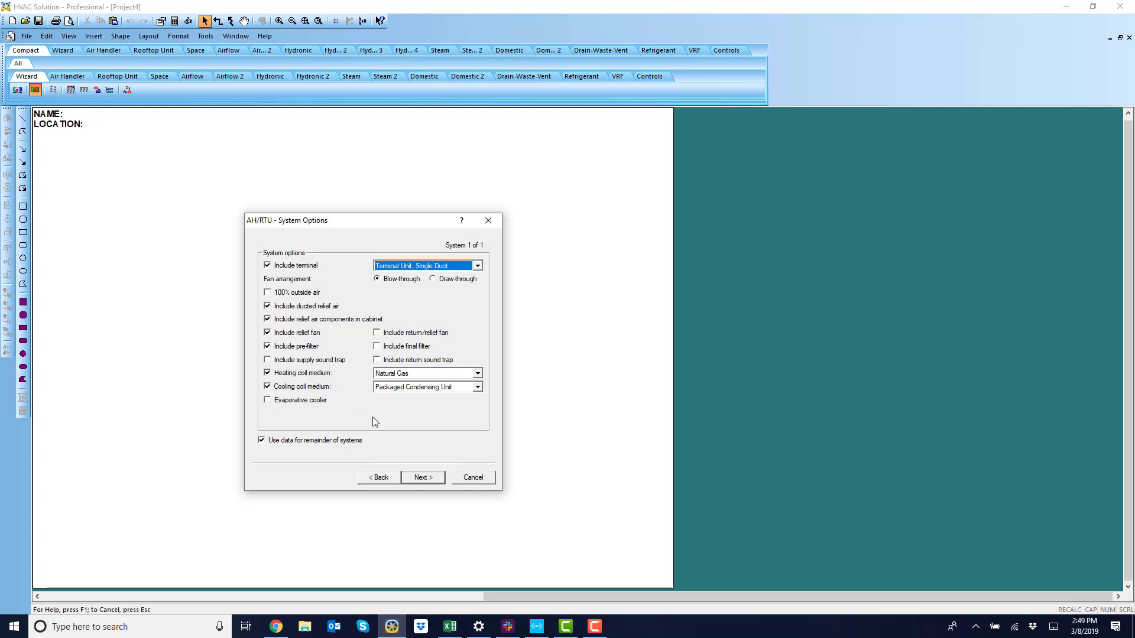
left_click(423, 477)
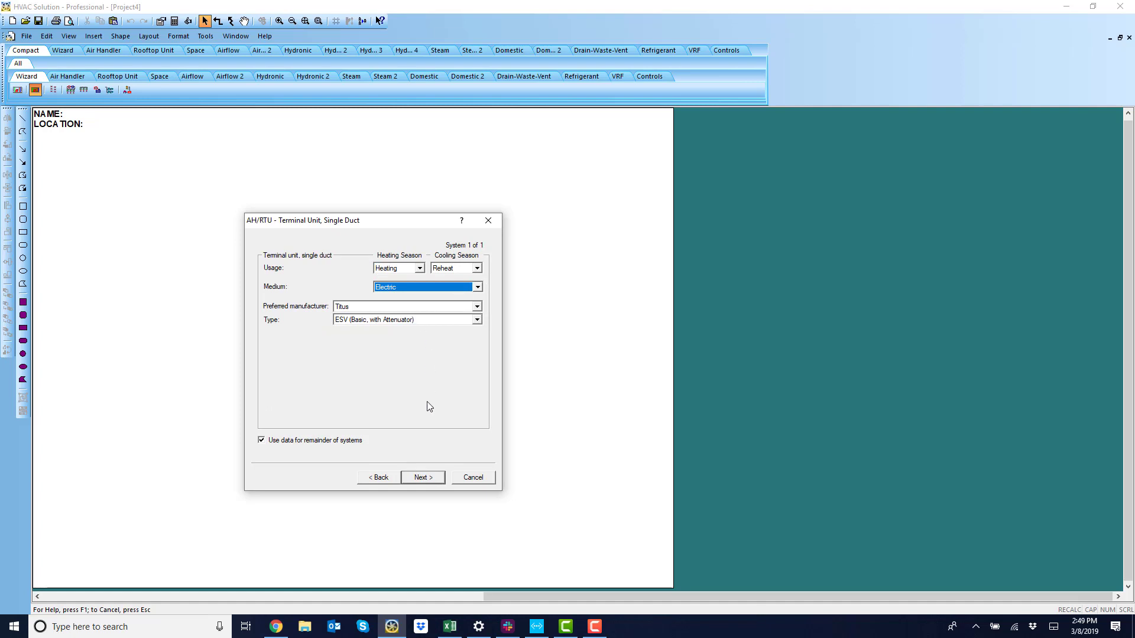
left_click(423, 478)
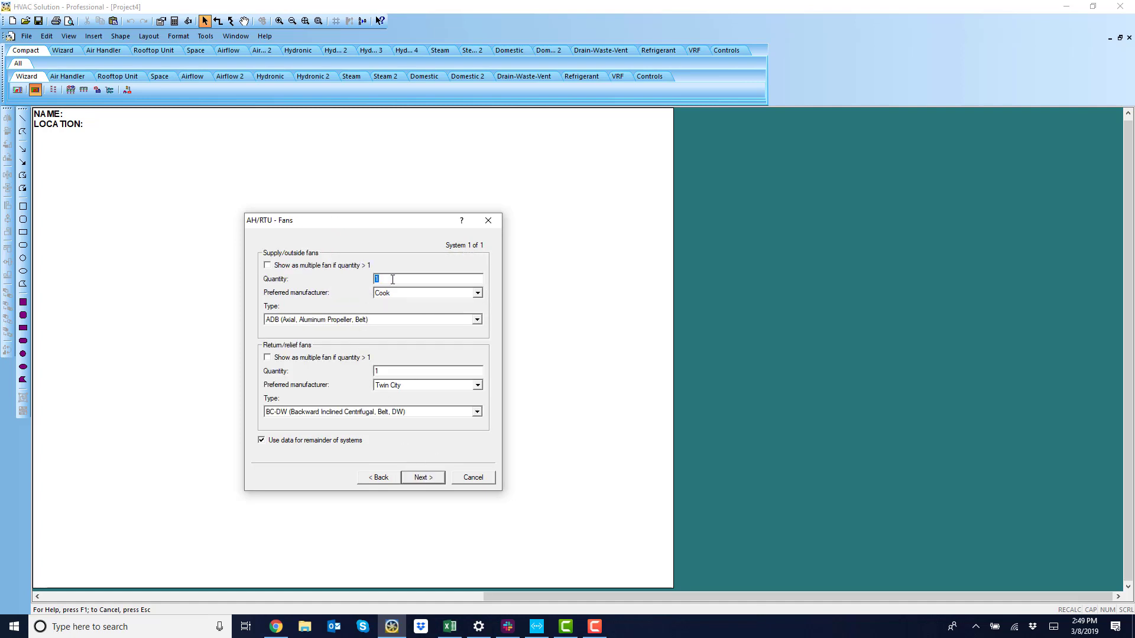
left_click(423, 479)
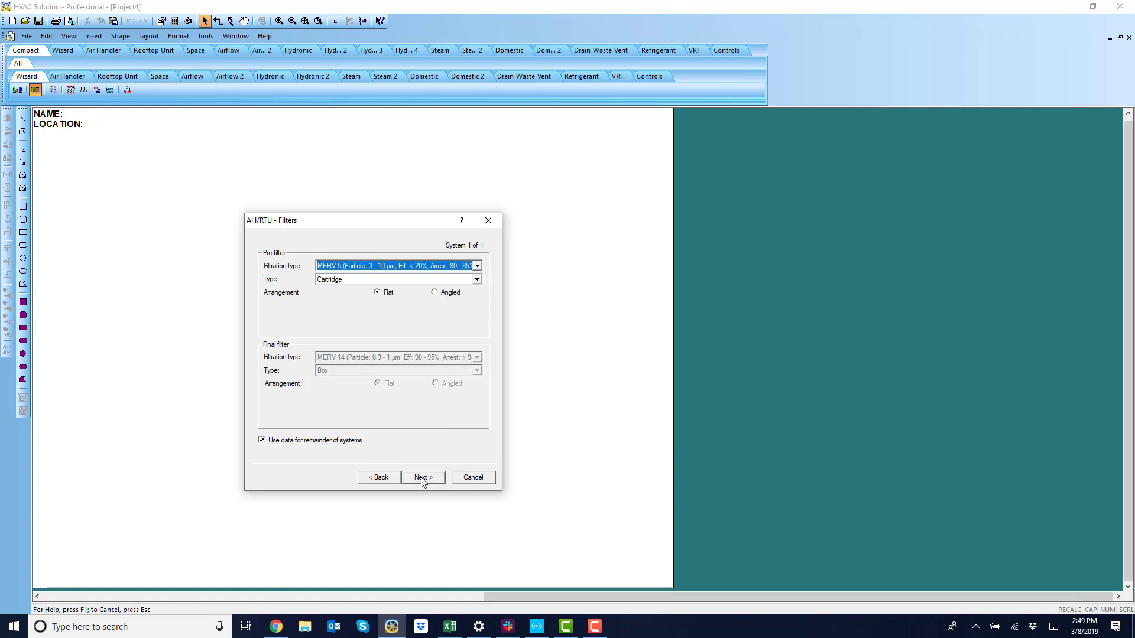
Set the pre-filter to MERV 6 with an angled arrangement.
left_click(477, 265)
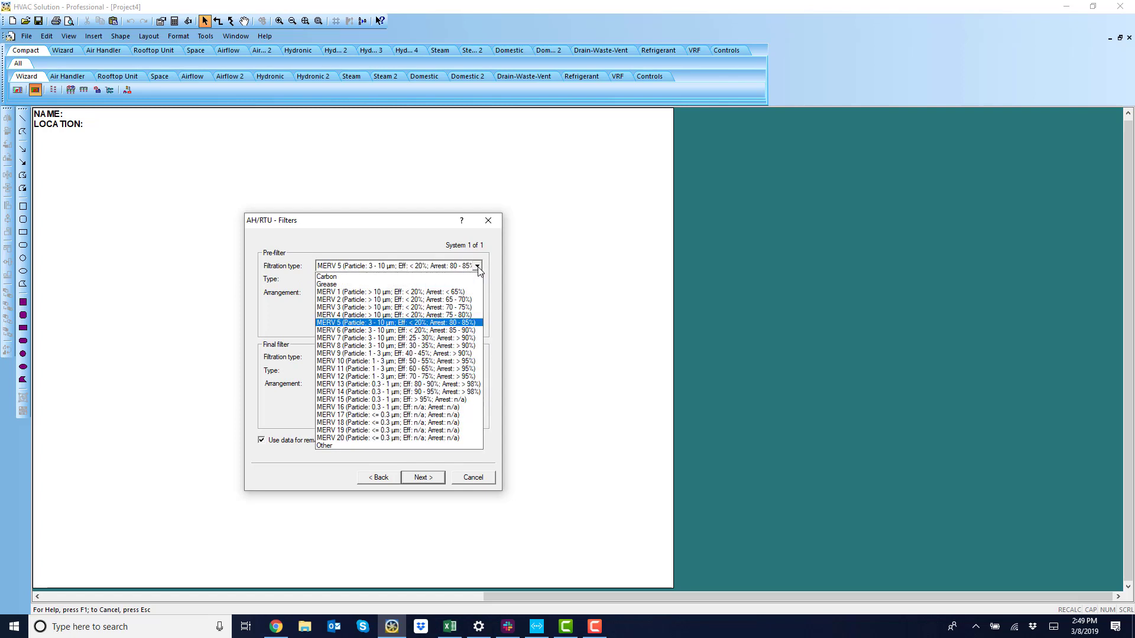
left_click(395, 330)
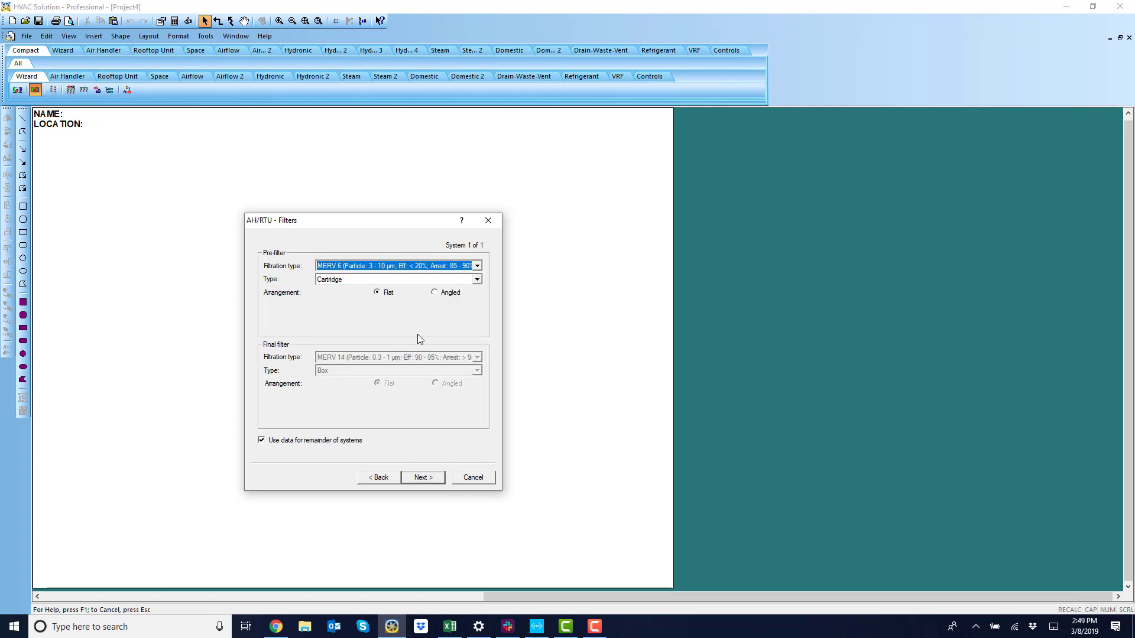
left_click(441, 297)
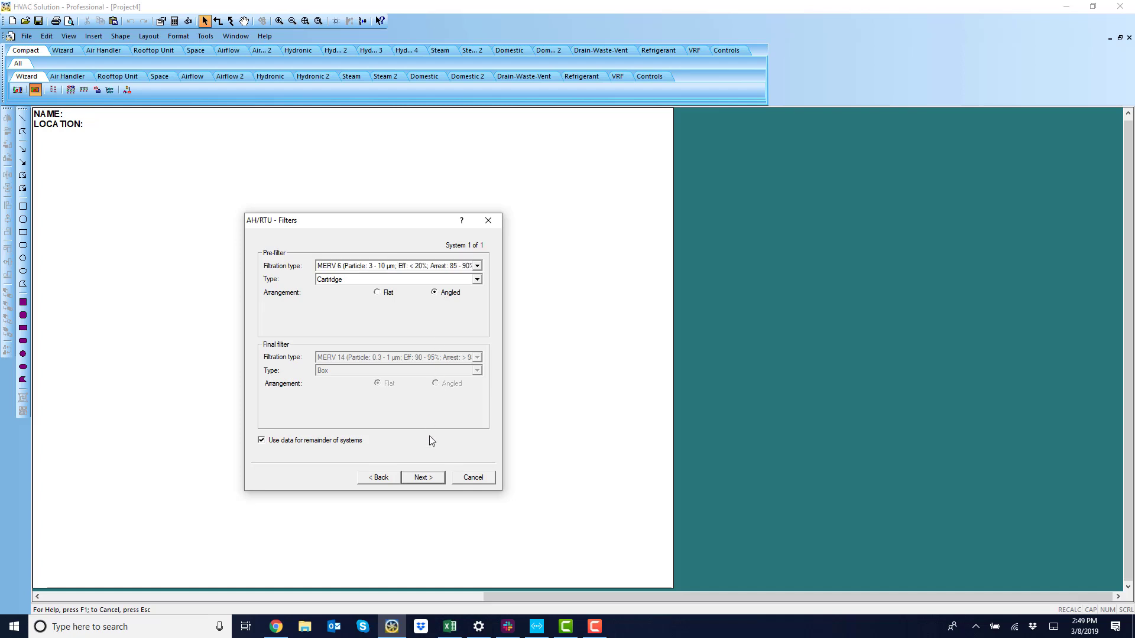
left_click(423, 477)
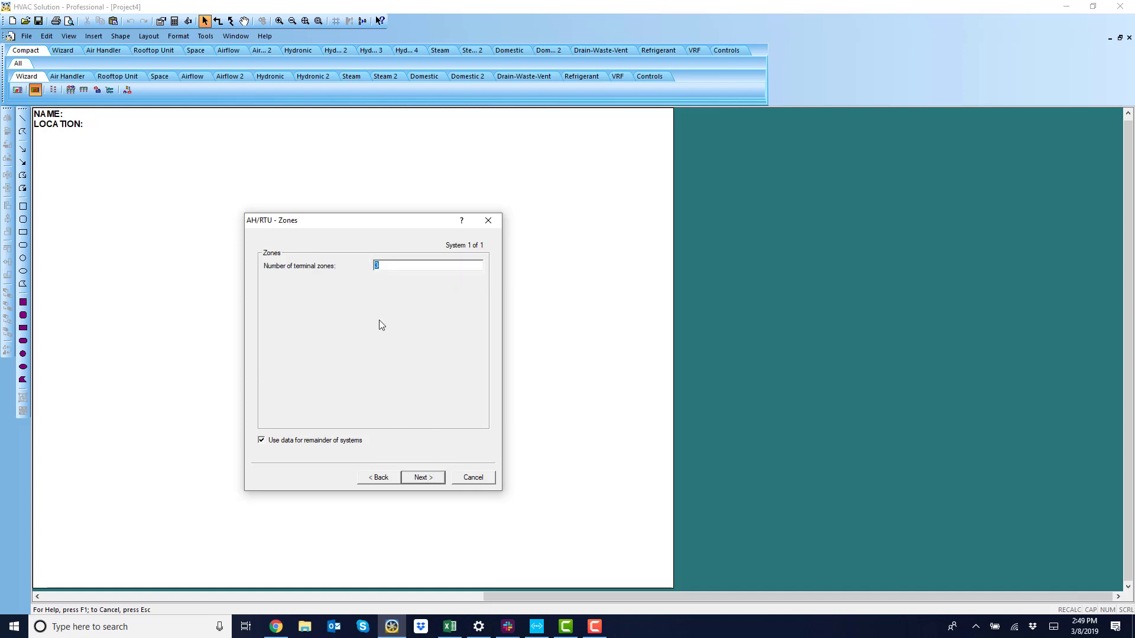
Accept the terminal zone count and set 4 spaces per zone.
left_click(420, 478)
type("4")
left_click(420, 477)
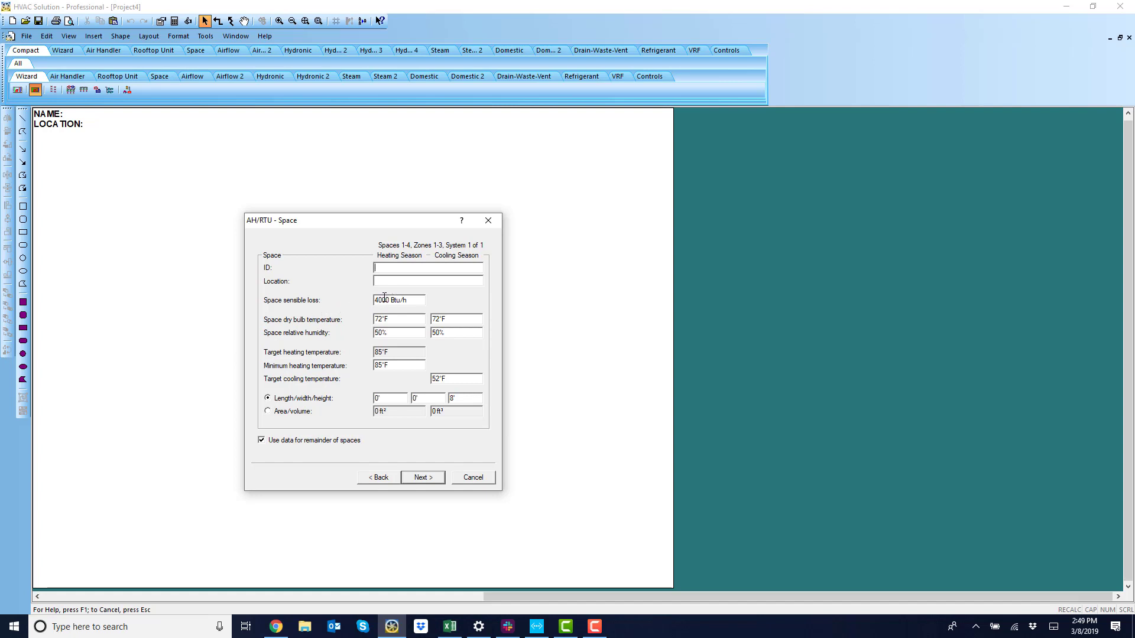
Check the help for space sensible loss and accept the space defaults.
left_click(462, 220)
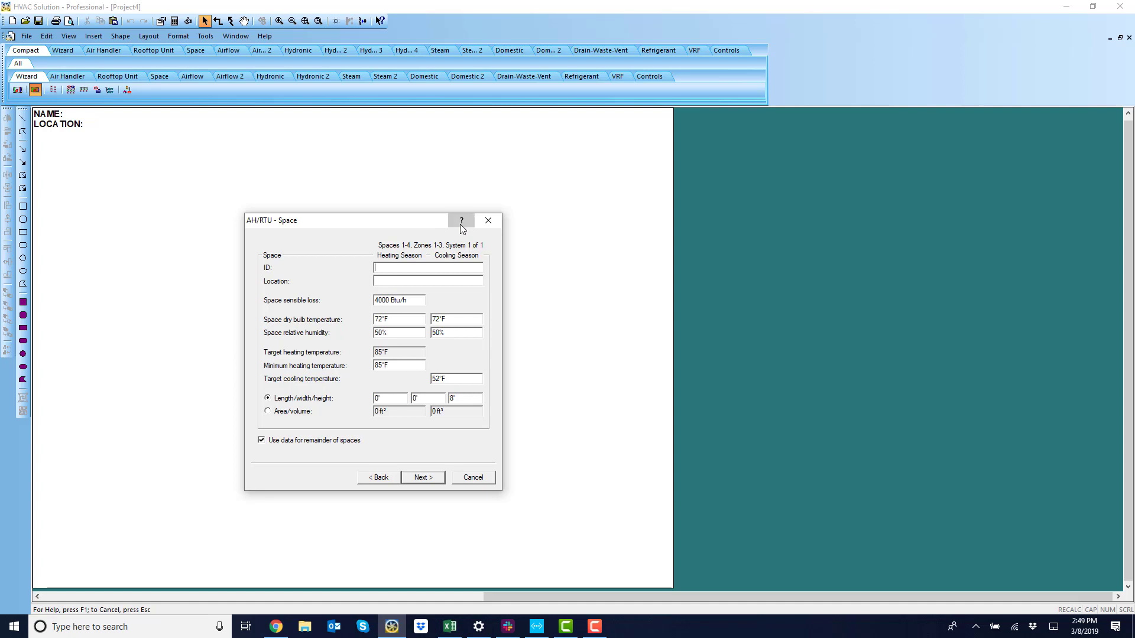
left_click(412, 302)
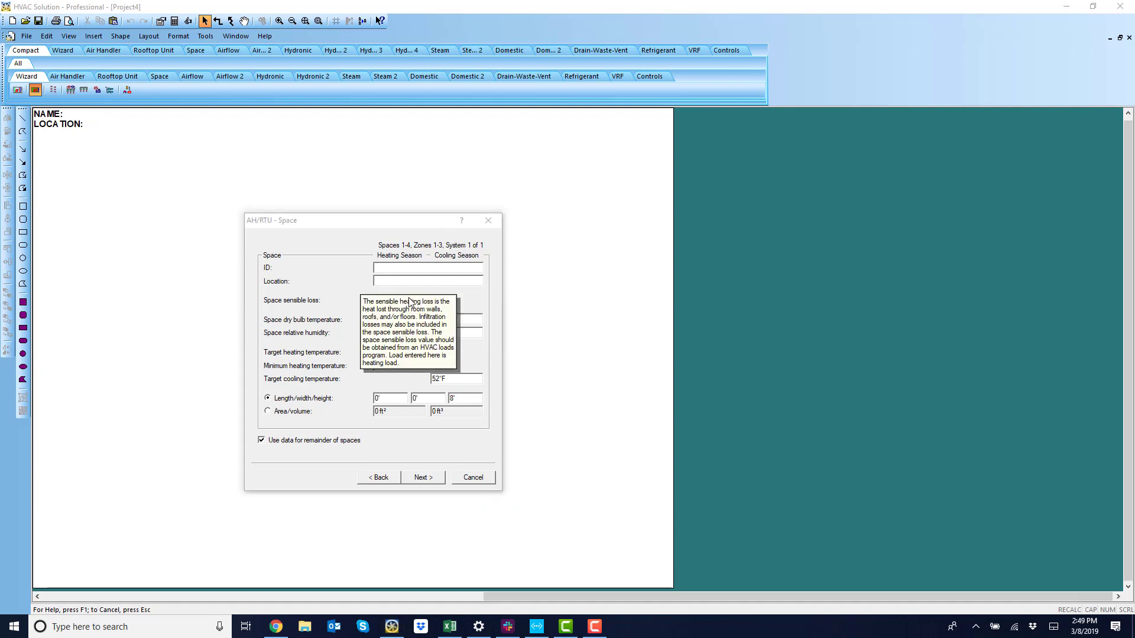
left_click(349, 279)
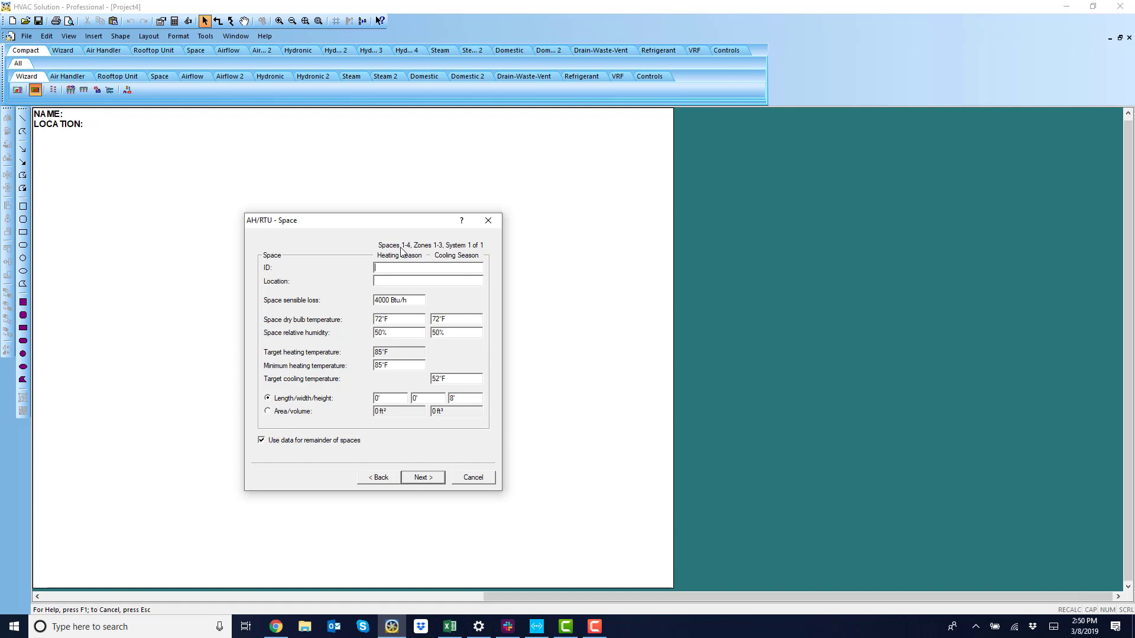
left_click(422, 477)
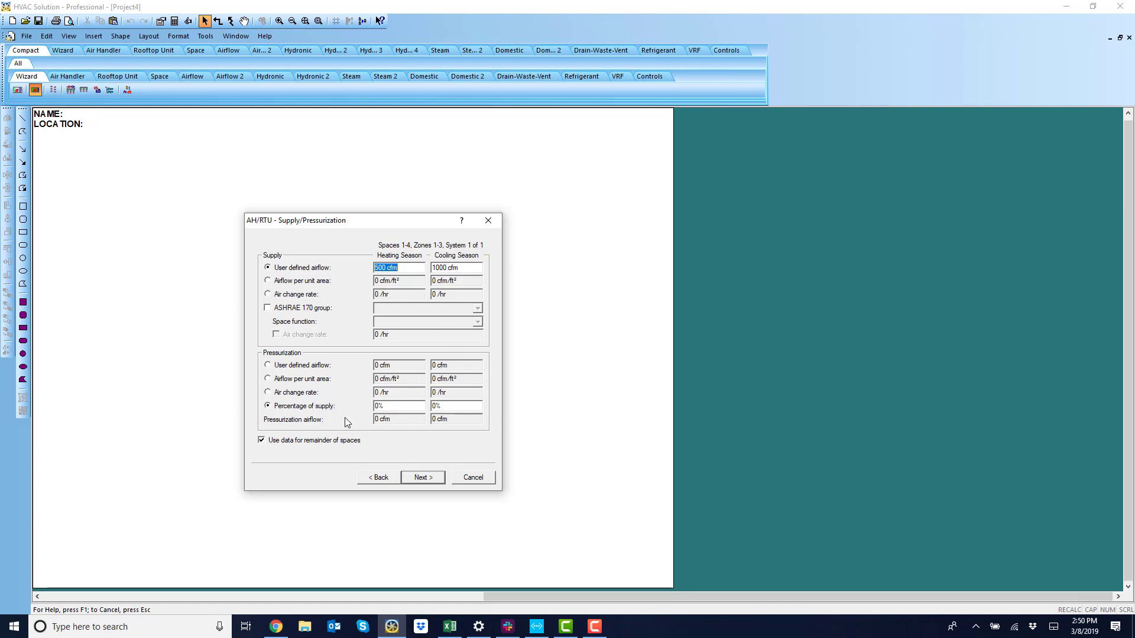
Set pressurization to 10% of supply for the heating and cooling seasons.
left_click(383, 407)
type("10")
key("Tab")
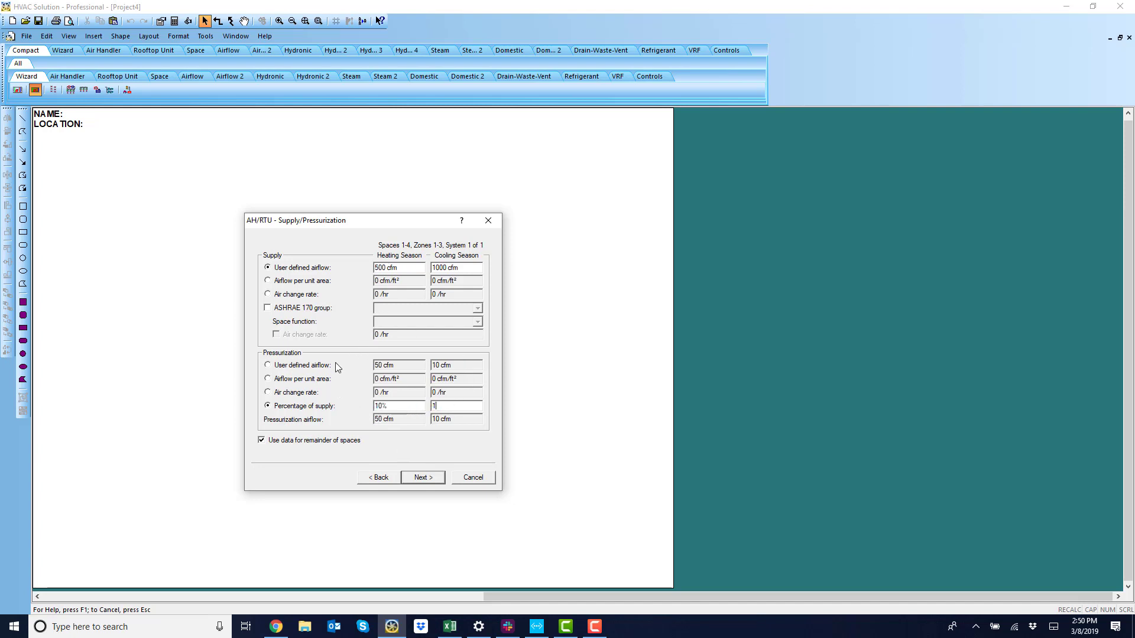
left_click(412, 478)
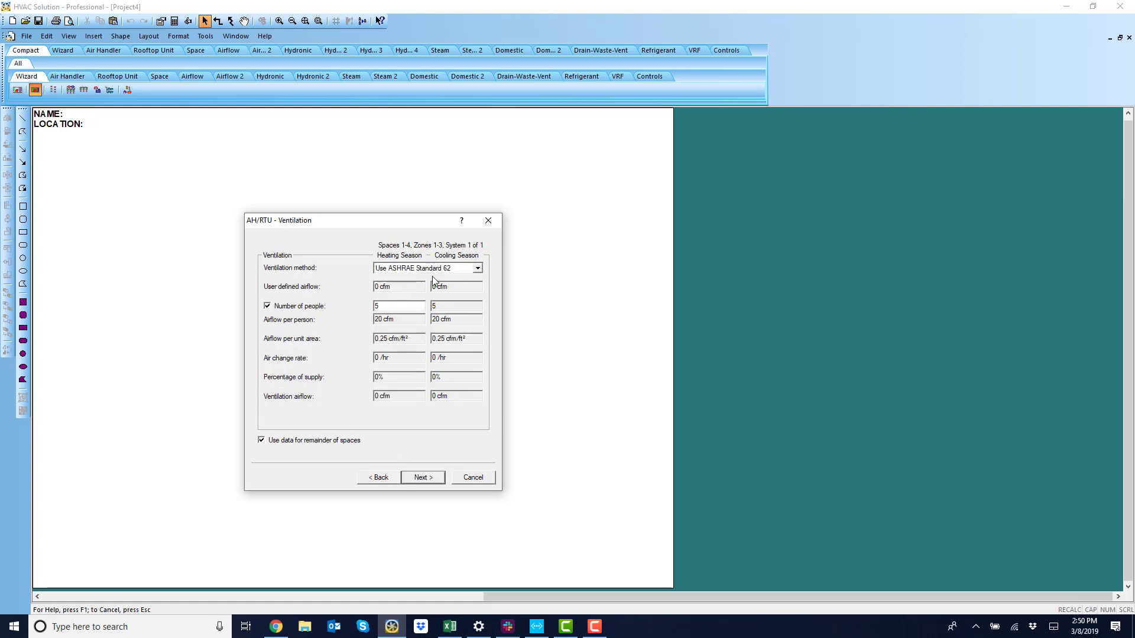
Keep ASHRAE 62 ventilation with the Office Building occupancy group and finish the wizard.
left_click(429, 479)
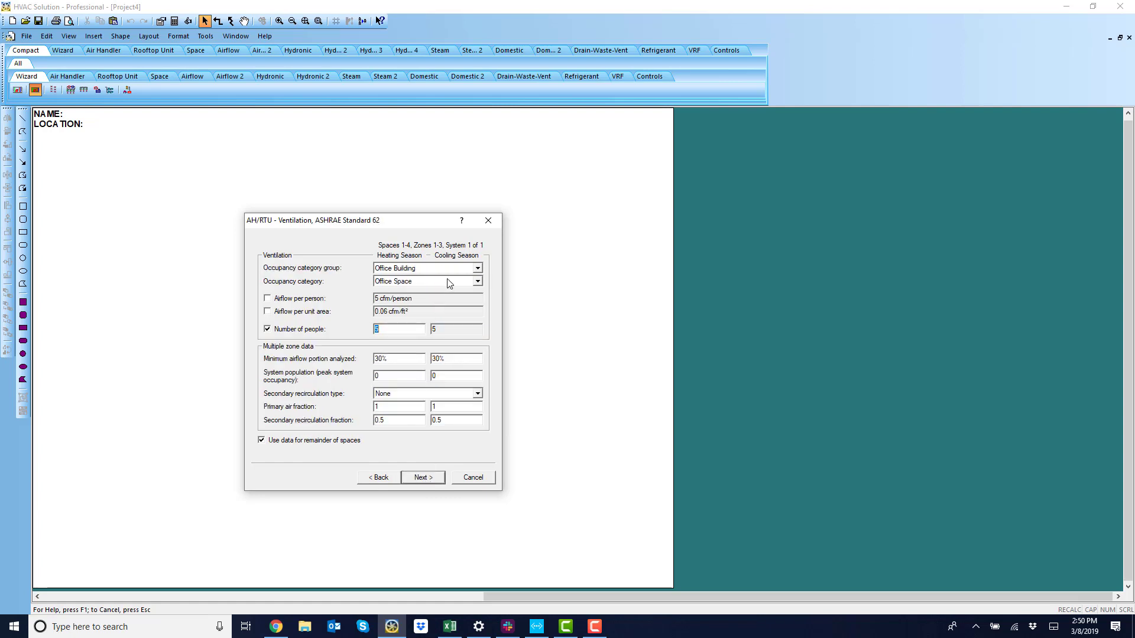
left_click(478, 268)
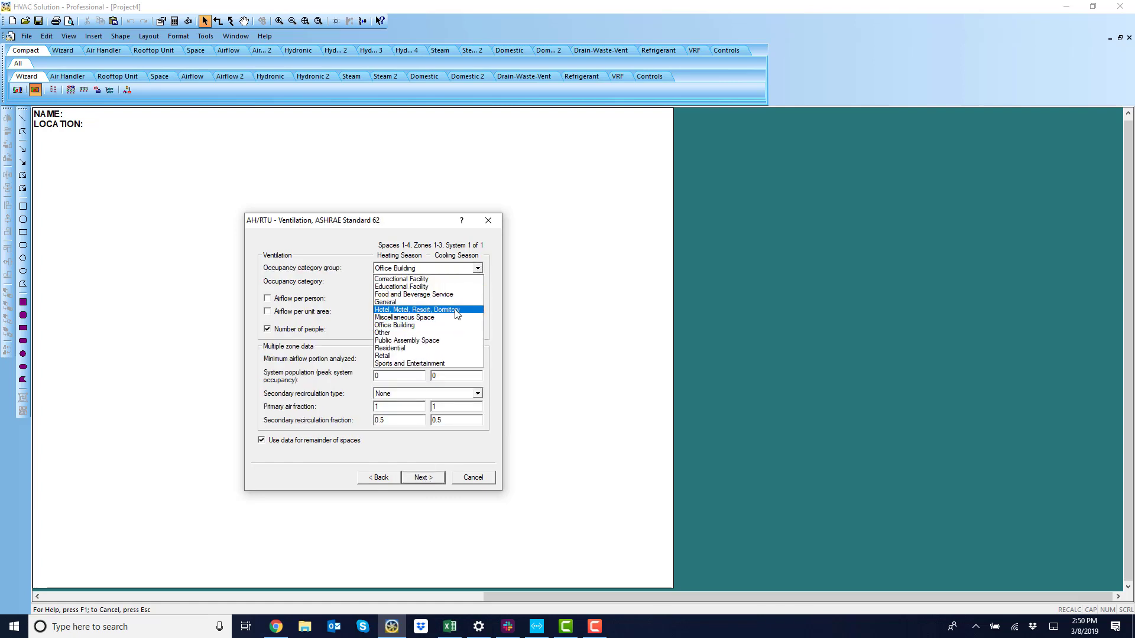
left_click(449, 325)
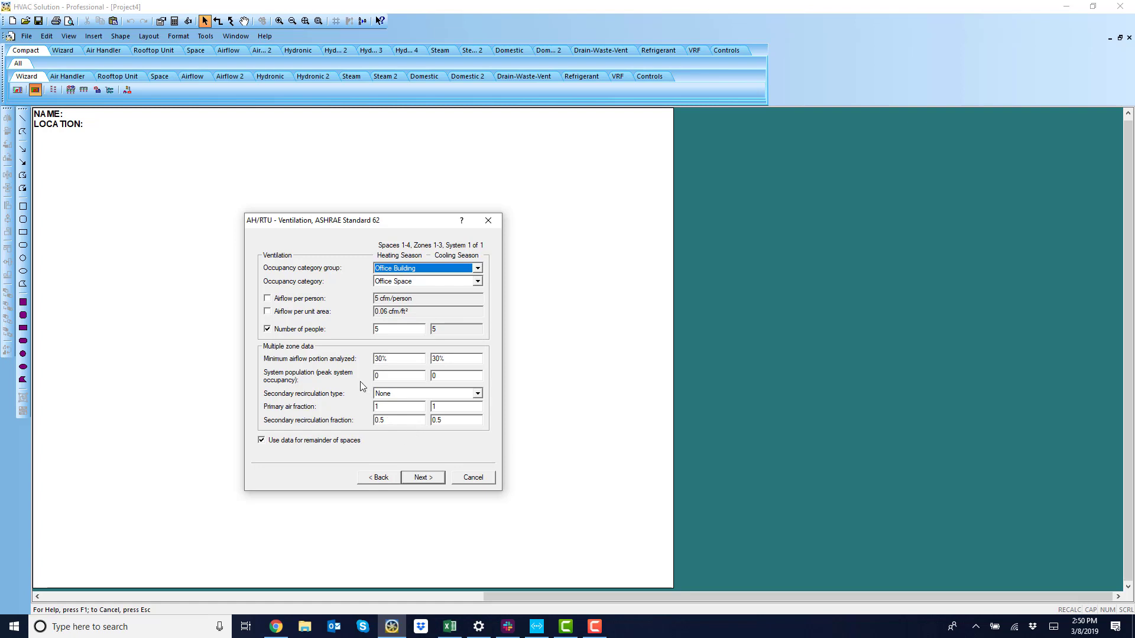
left_click(409, 479)
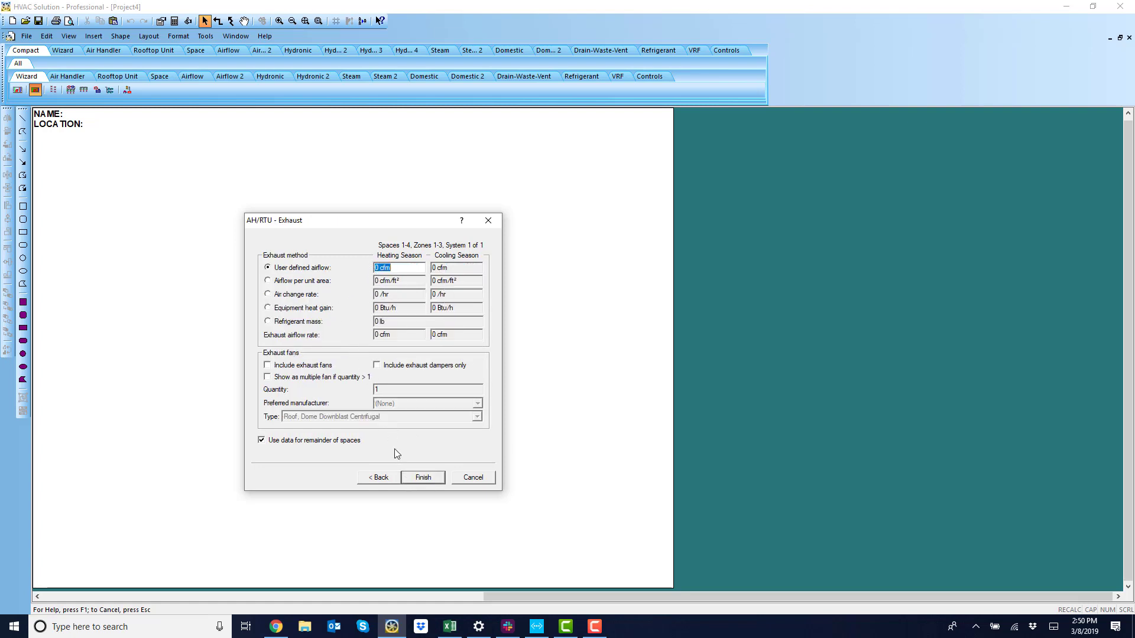
left_click(417, 478)
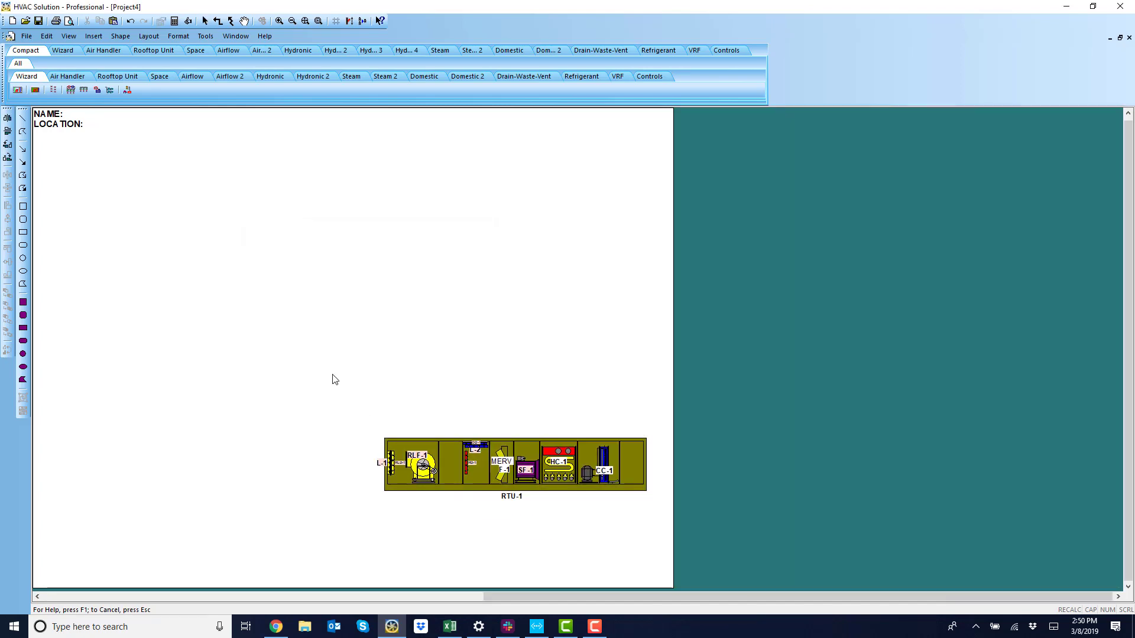
Place the generated system schematic and review space SPC-1's pressurization properties.
left_click(127, 346)
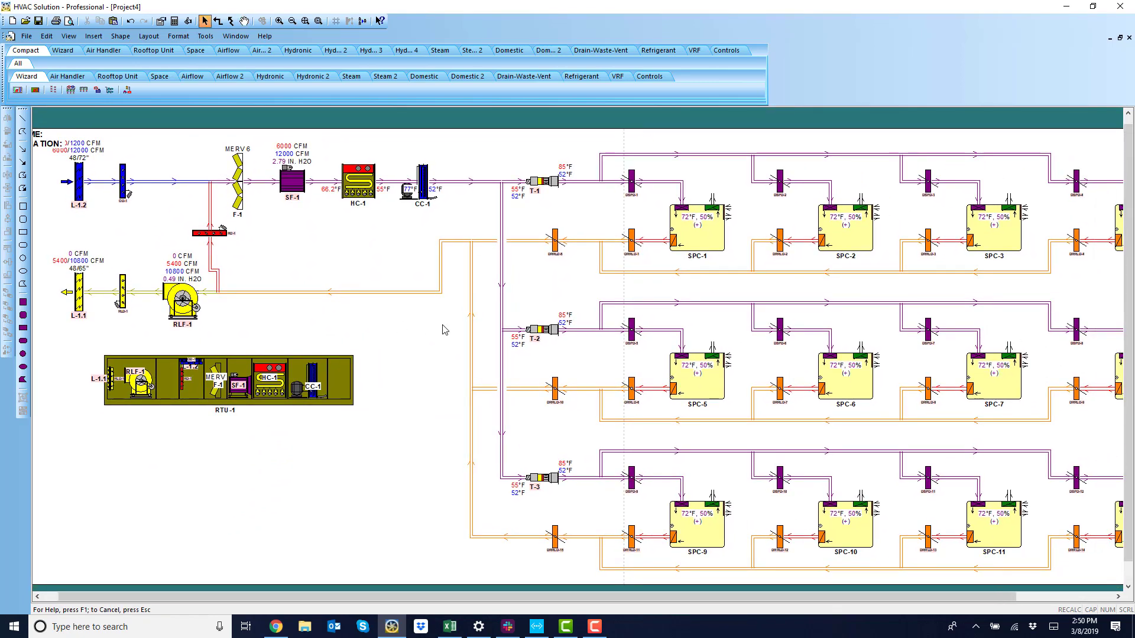
double_click(700, 232)
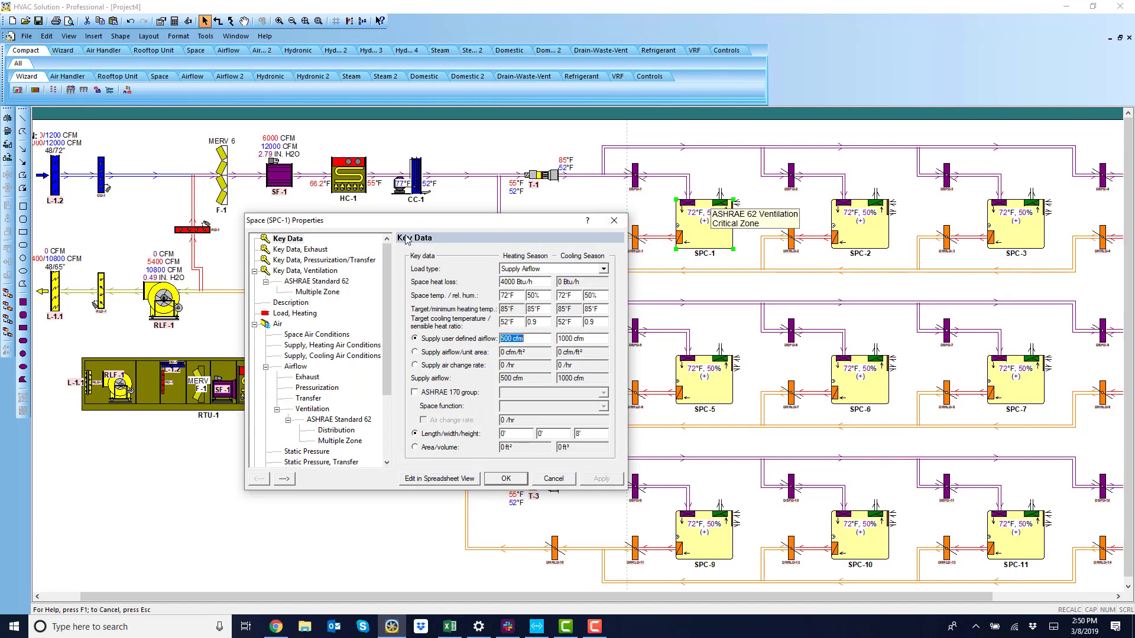
left_click(360, 260)
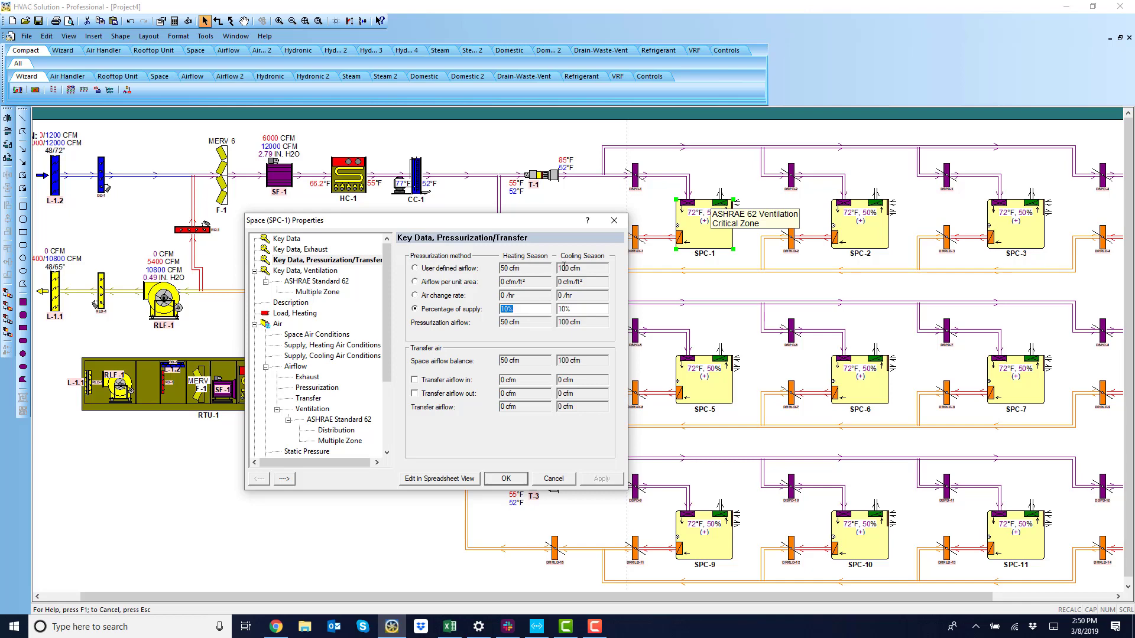
left_click(511, 479)
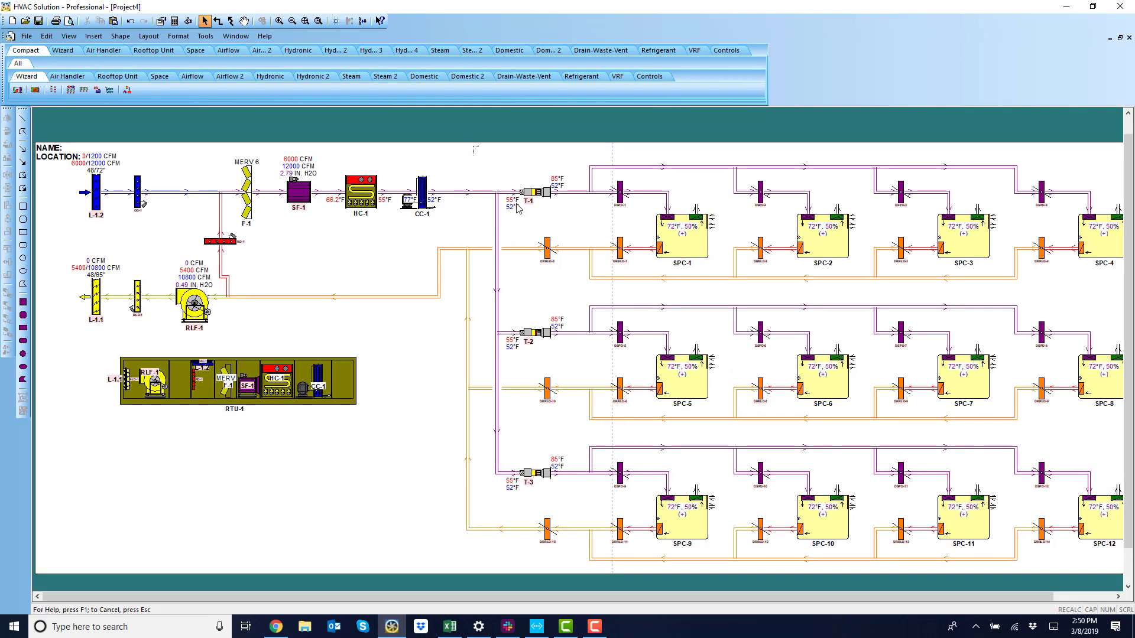
Select the duct runs and spaces and turn on connector size annotations.
left_click_drag(473, 146, 863, 520)
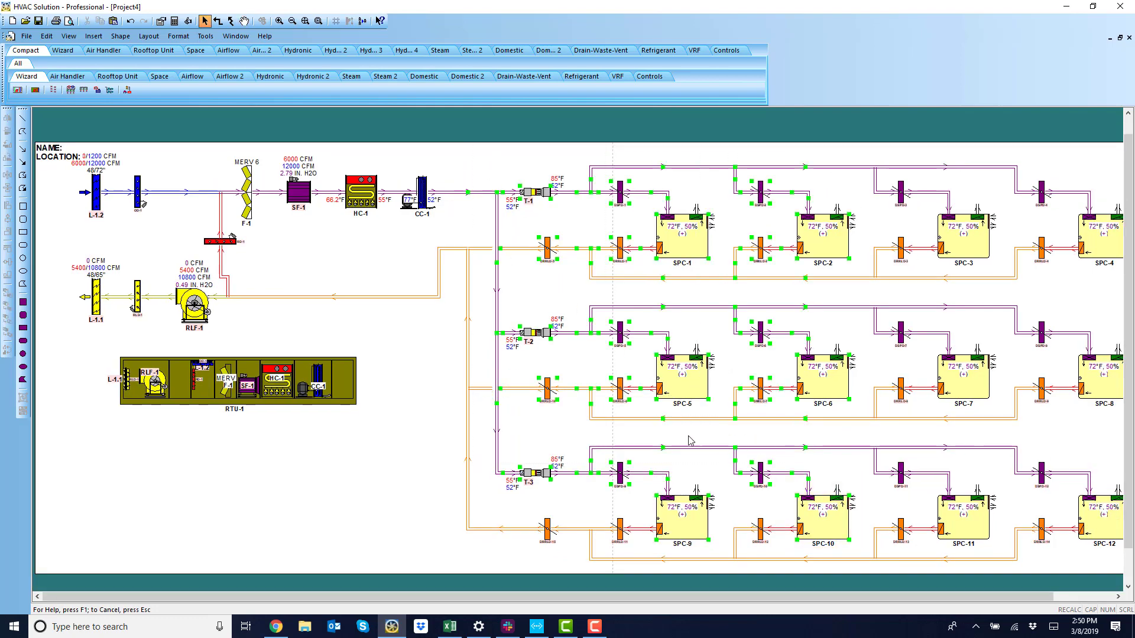
right_click(383, 346)
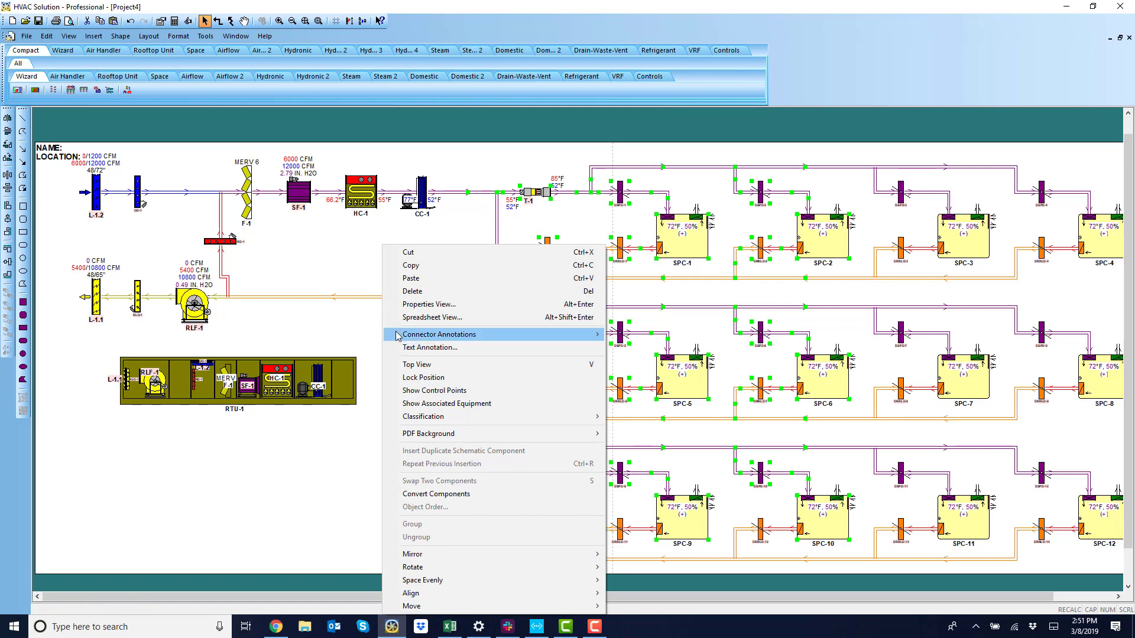
mouse_move(479, 334)
left_click(627, 349)
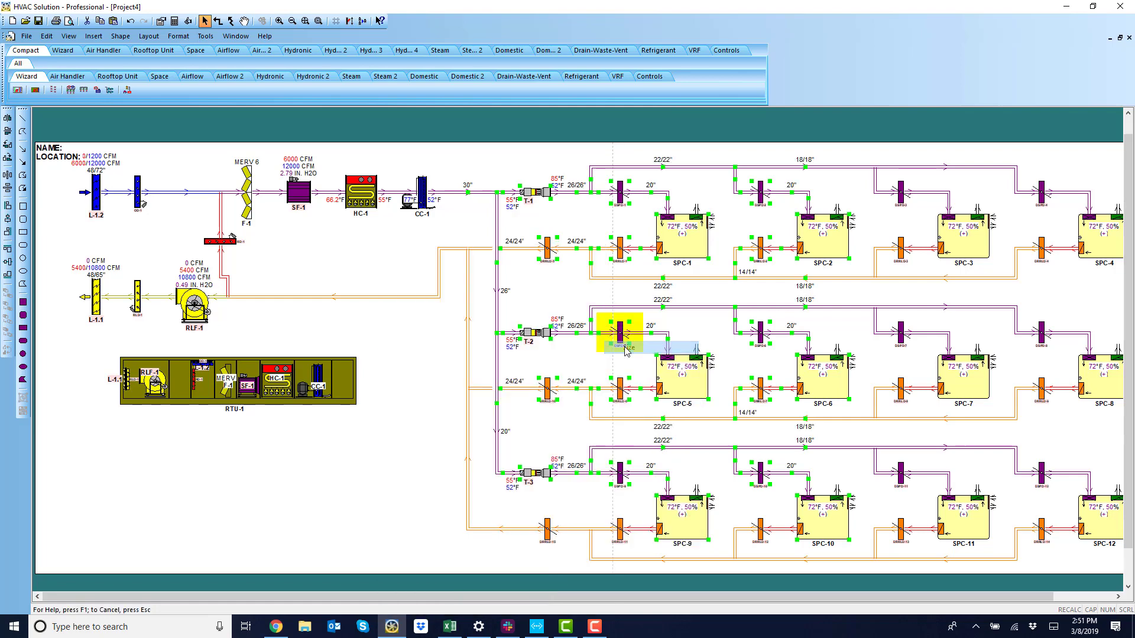
Set space SPC-2's supply airflow to 200 cfm for heating and 800 cfm for cooling.
left_click_drag(430, 328, 389, 342)
left_click(400, 340)
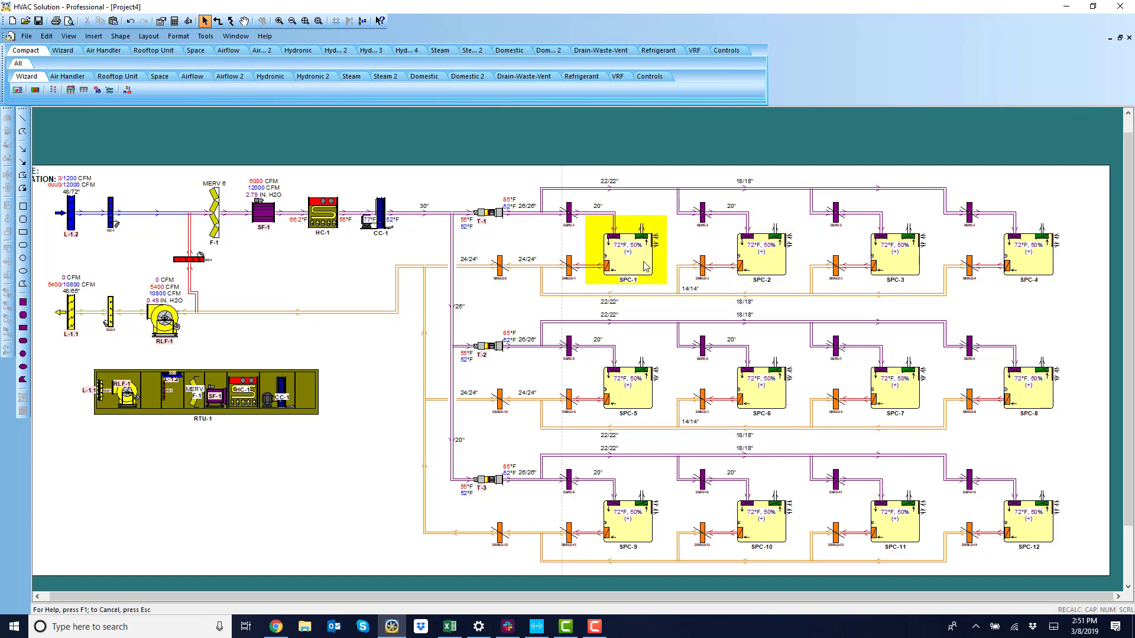
double_click(766, 256)
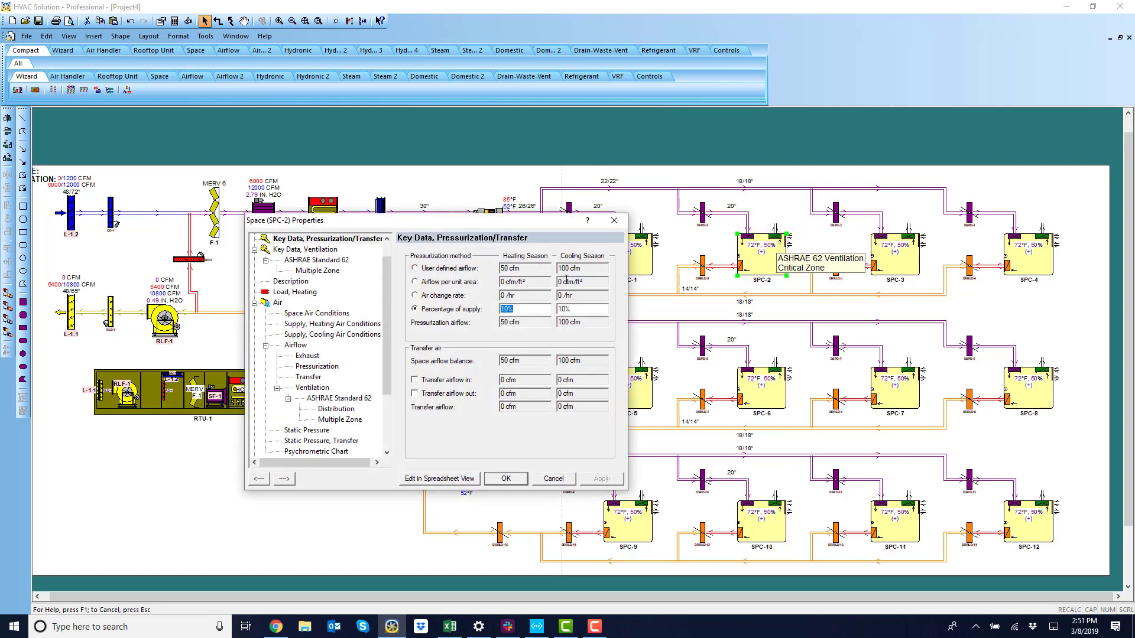
scroll(289, 248, "up", 1)
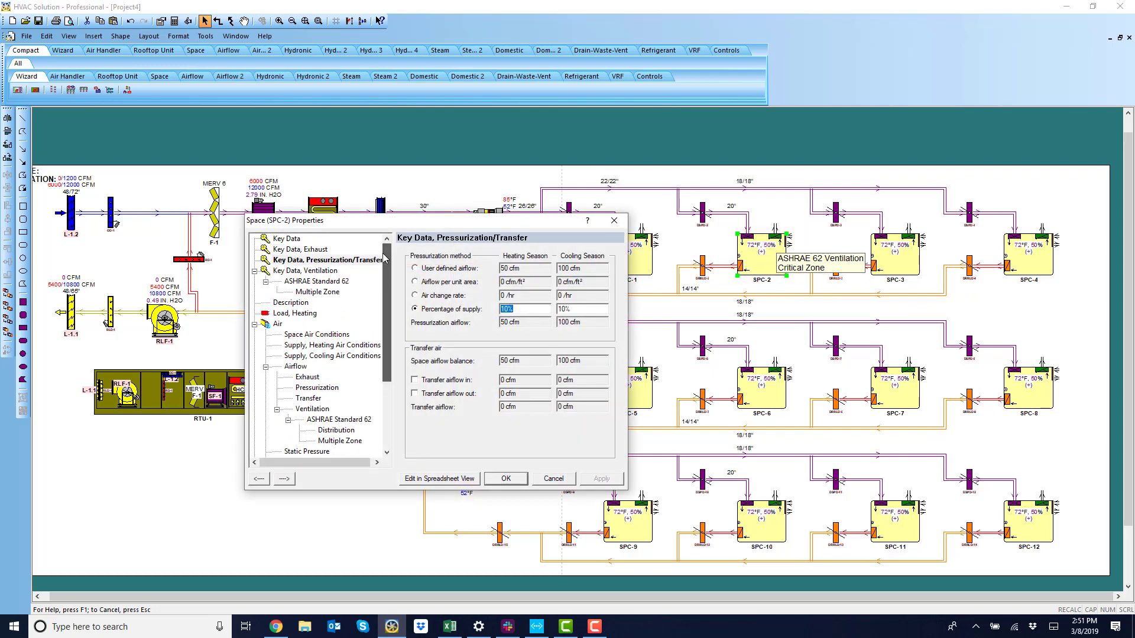
left_click(287, 240)
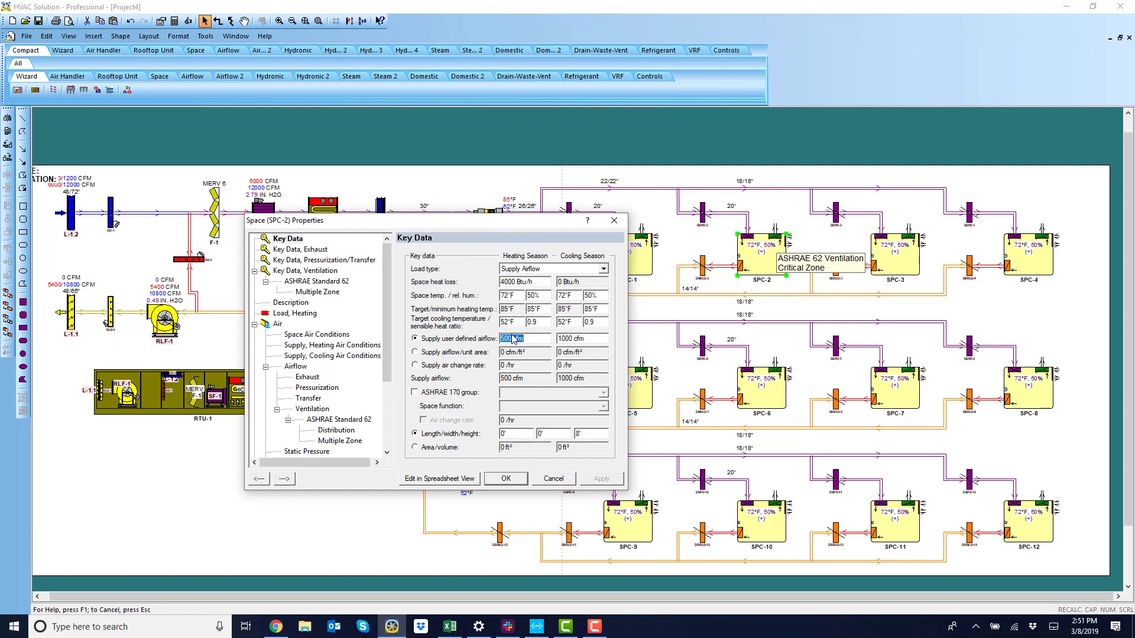
left_click_drag(513, 338, 484, 339)
type("200")
key("Tab")
type("800")
left_click(511, 477)
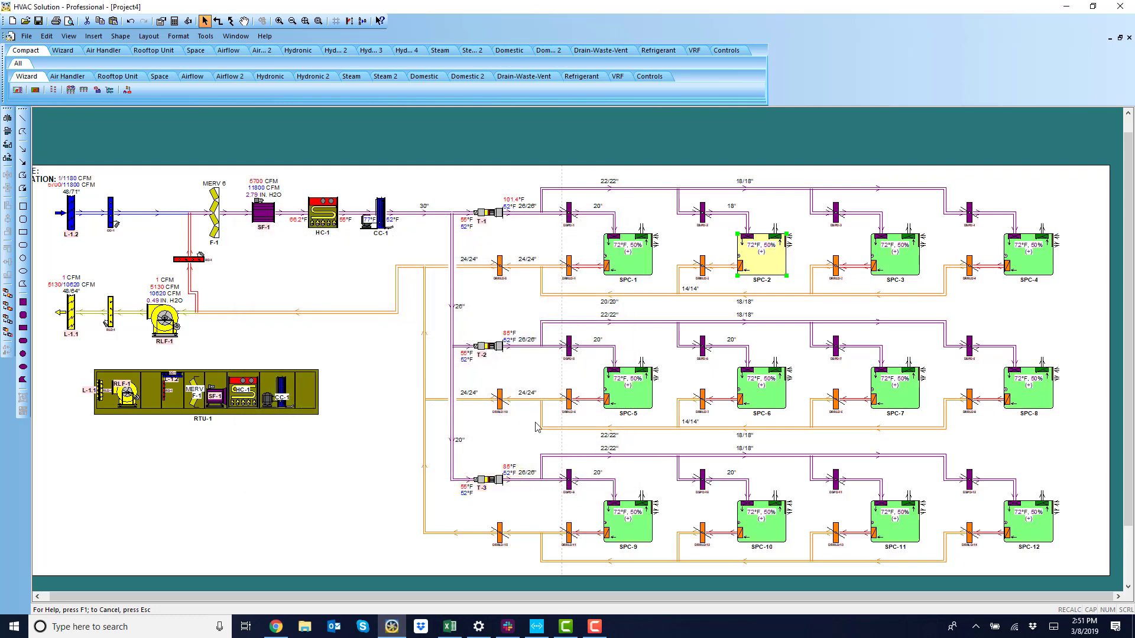
Swap the positions of spaces SPC-1 and SPC-2 in the schematic.
left_click(717, 230)
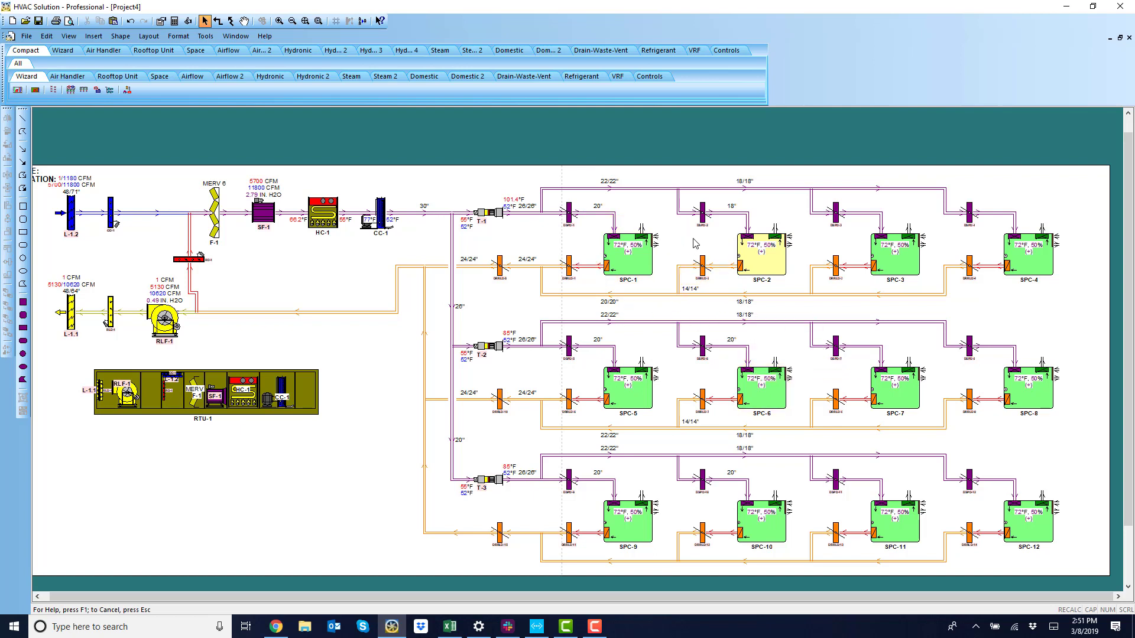
left_click(636, 274)
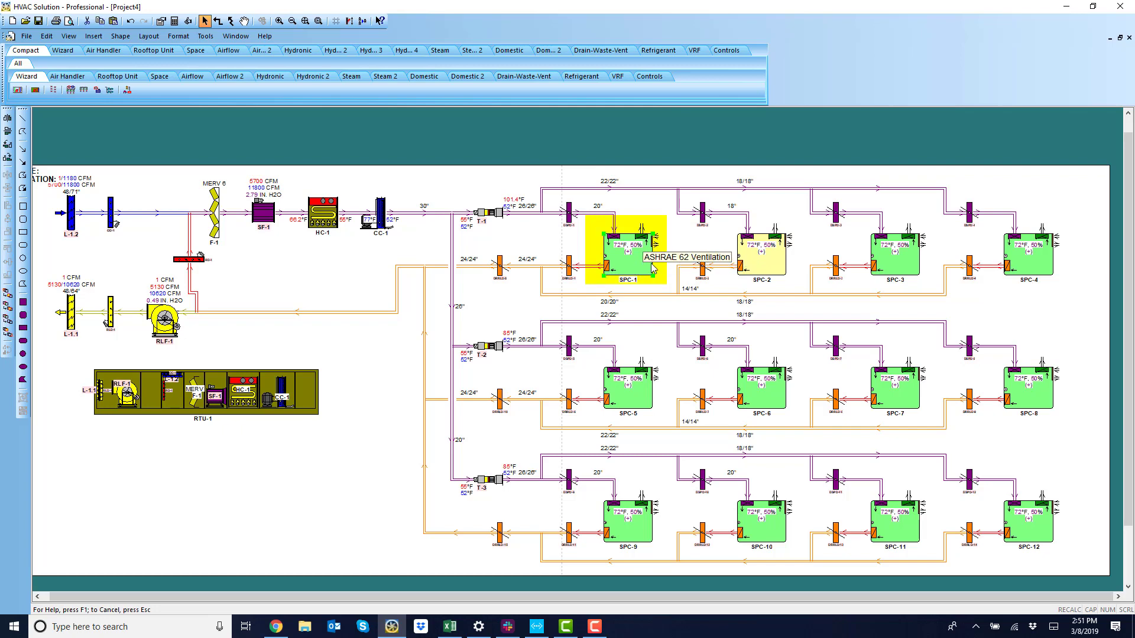
left_click(763, 265, "shift")
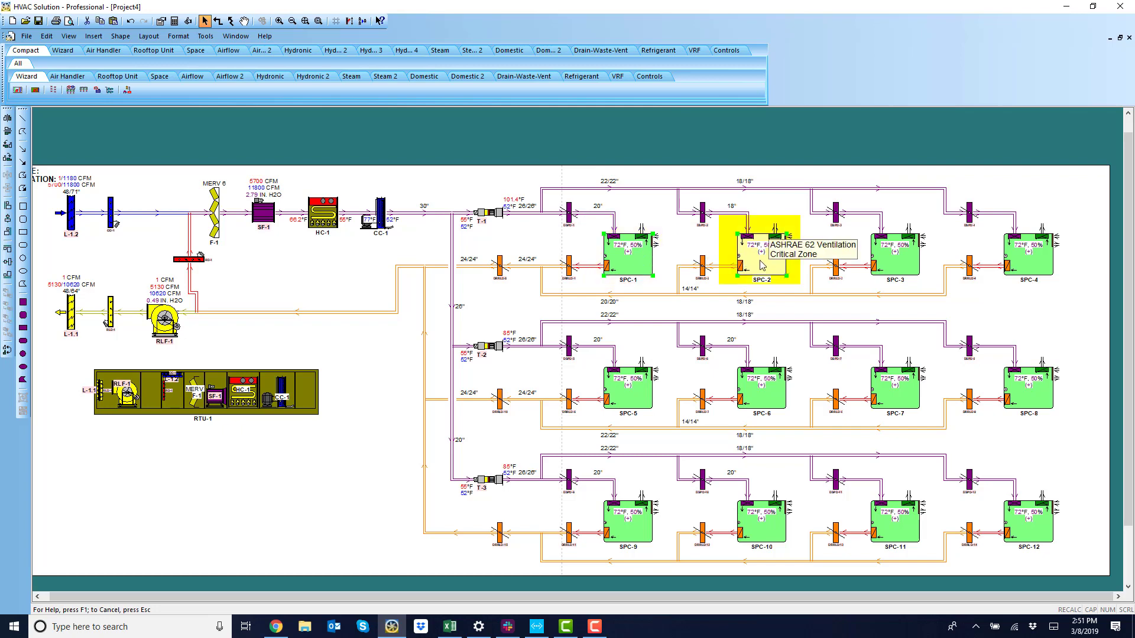
right_click(762, 266)
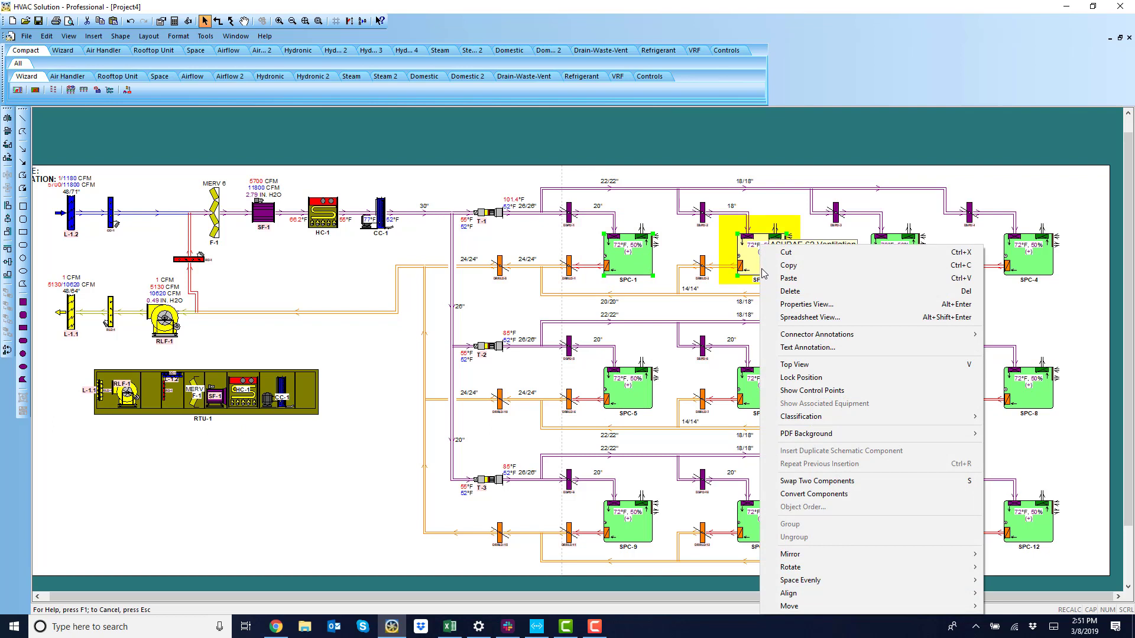
left_click(808, 481)
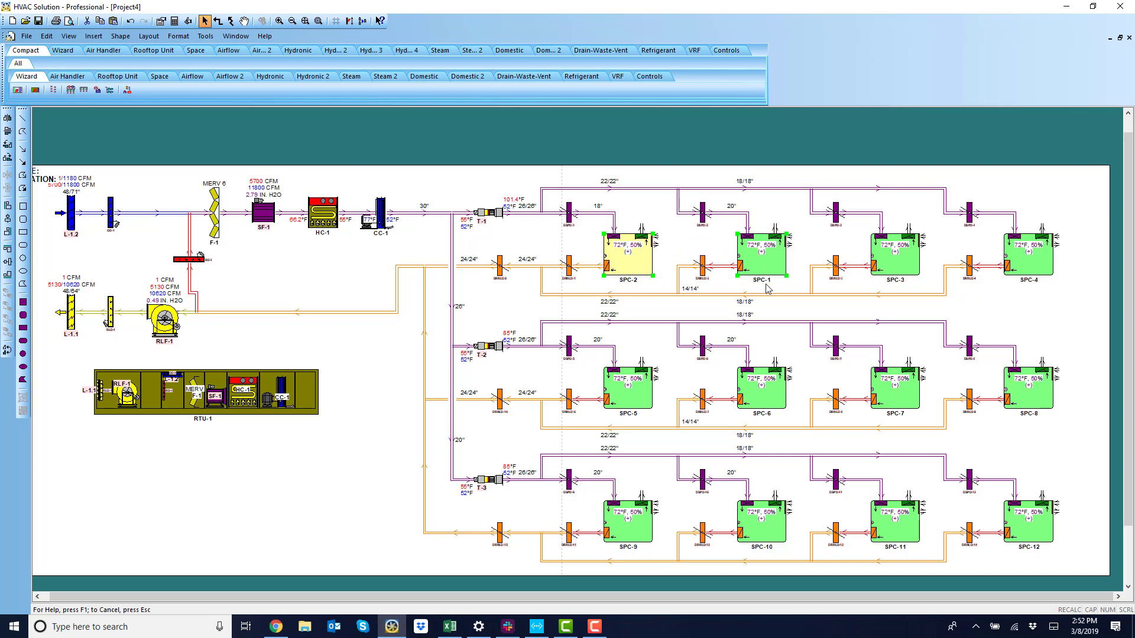
Select the air-handling components from the outdoor louver to the heating coil and add temperature connector annotations.
left_click(400, 357)
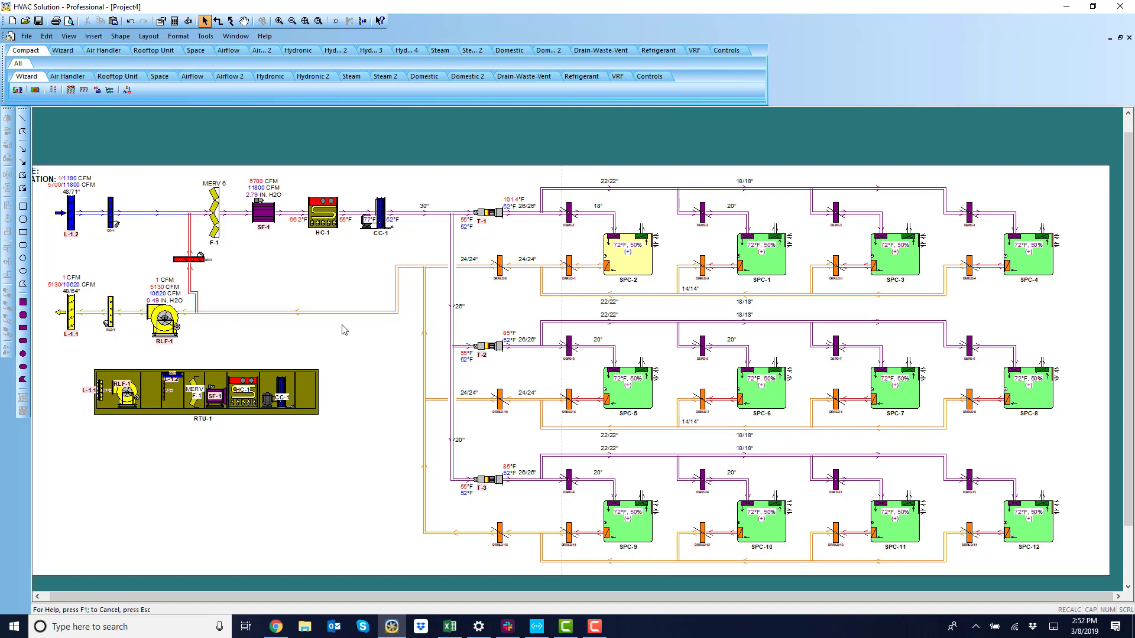
scroll(316, 240, "up", 1)
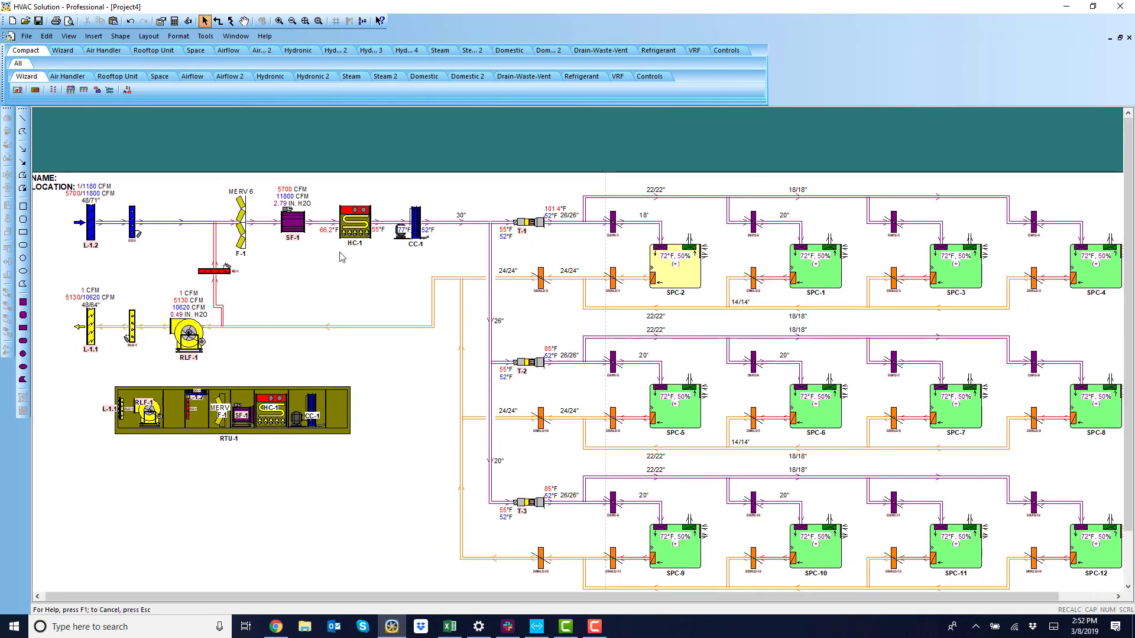
left_click(335, 239)
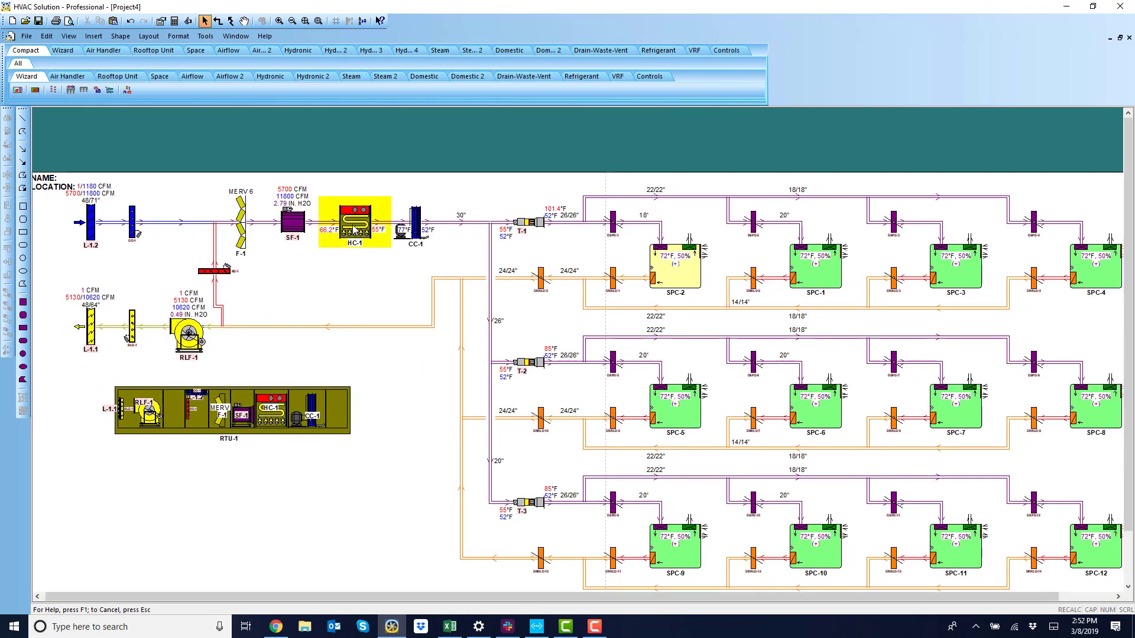
left_click(320, 243)
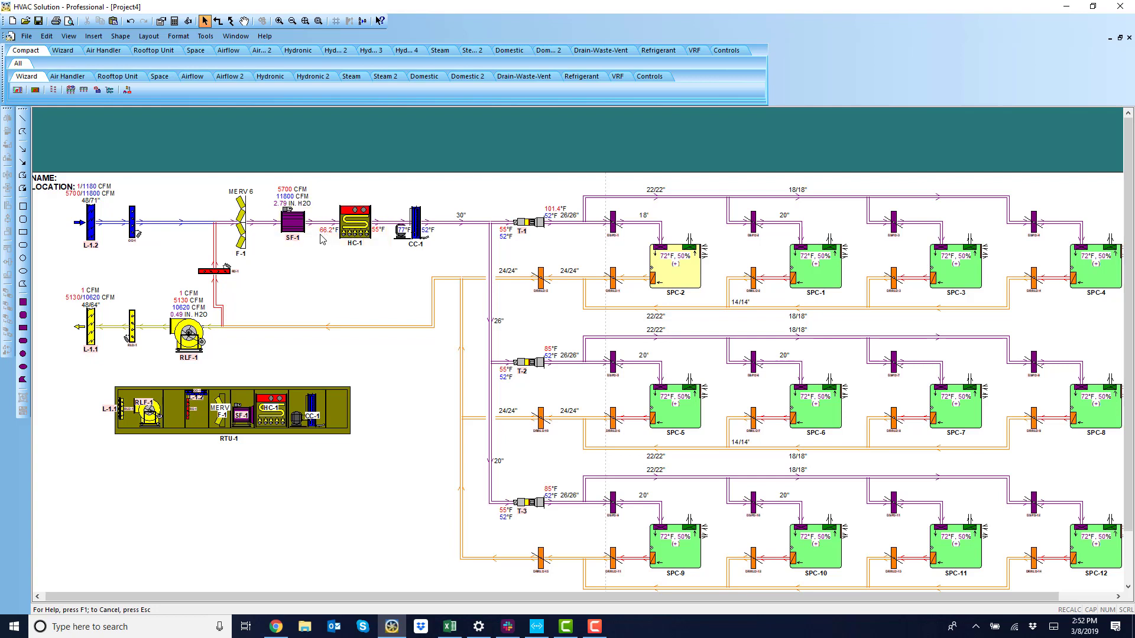
left_click(324, 239)
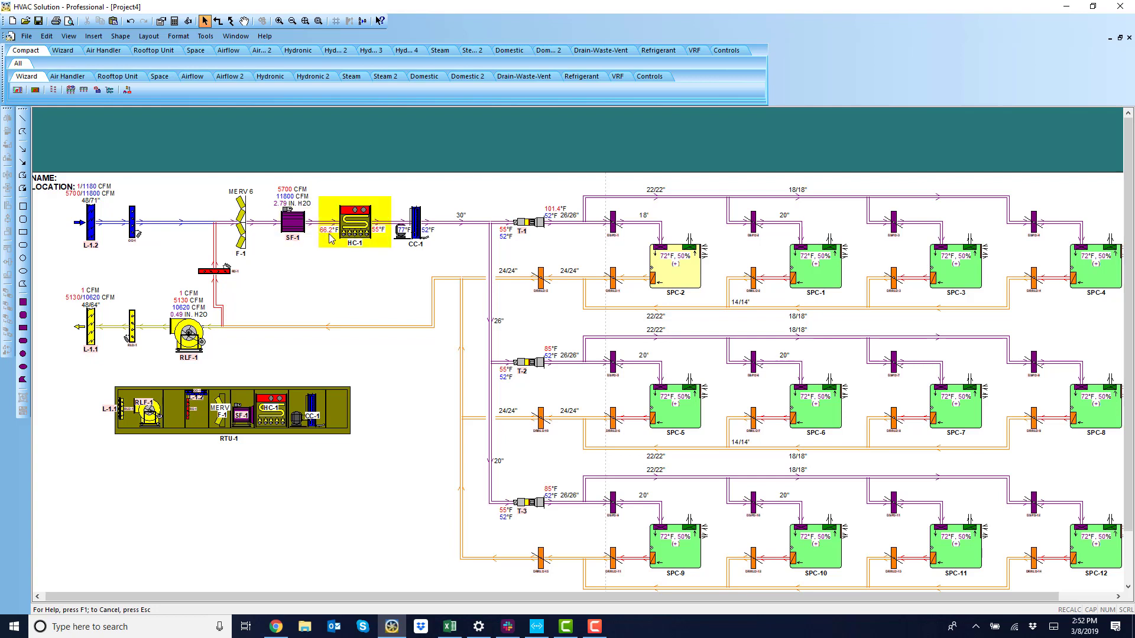
mouse_move(154, 187)
left_mouse_down()
mouse_move(333, 340)
mouse_move(342, 299)
left_mouse_up()
right_click(341, 299)
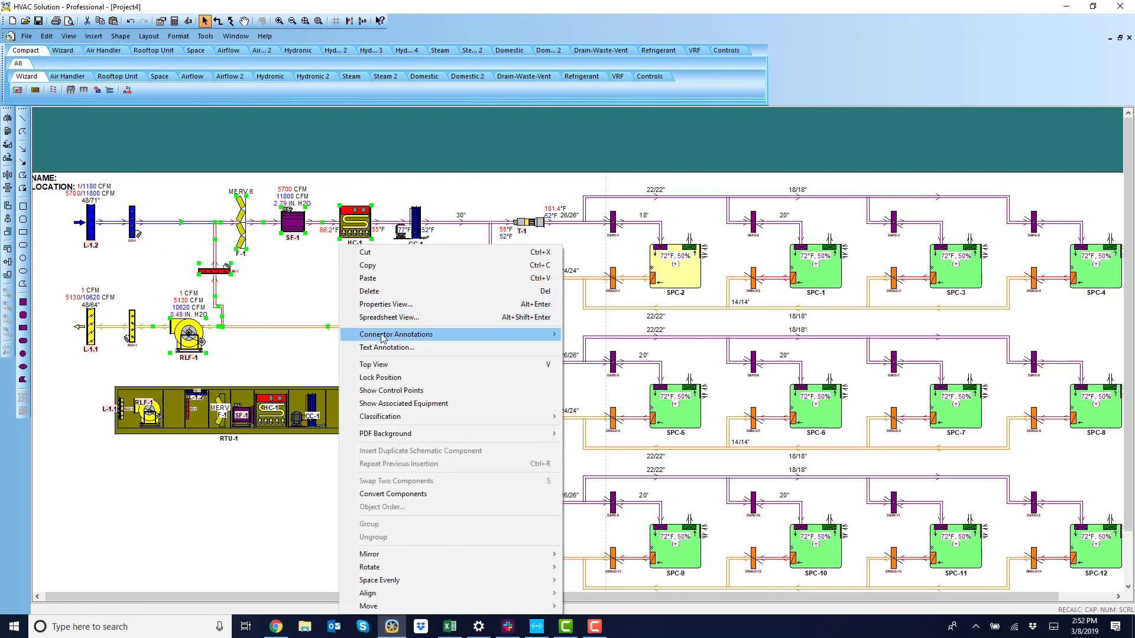
mouse_move(543, 335)
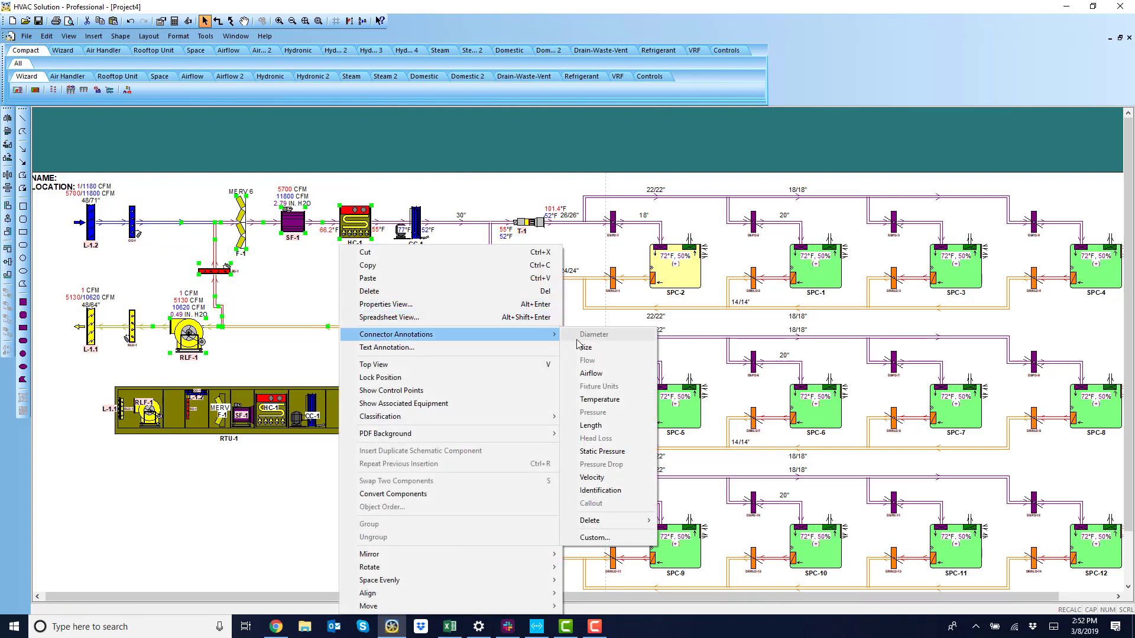
left_click(594, 399)
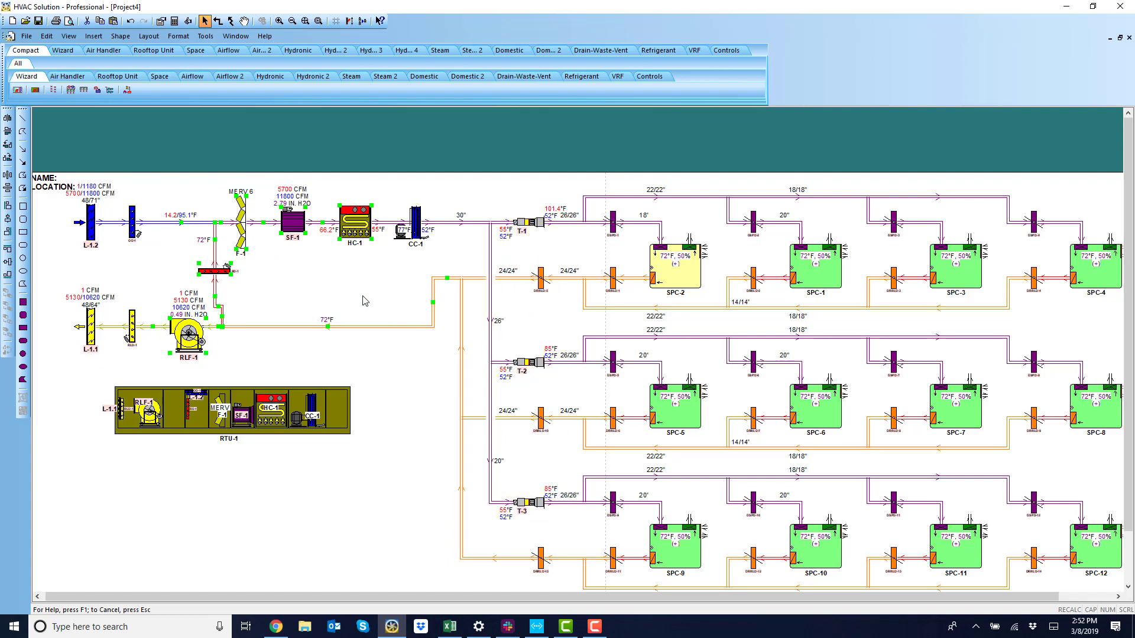
Remove the heating coil HC-1 from the system schematic and from the RTU-1 unit.
right_click(352, 230)
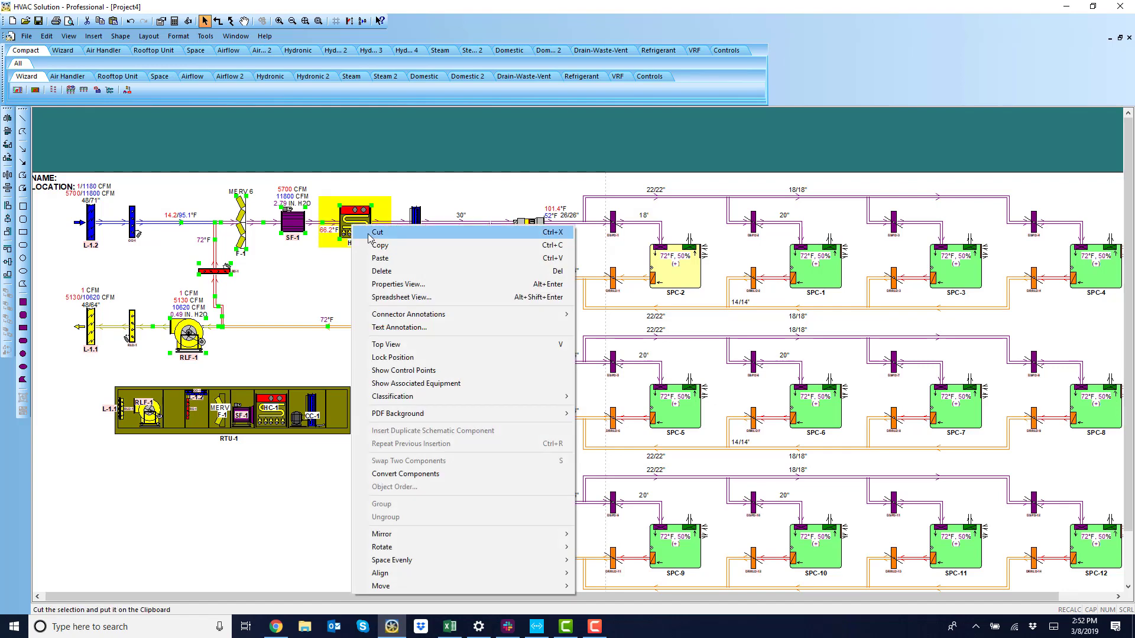
left_click(353, 230)
right_click(354, 230)
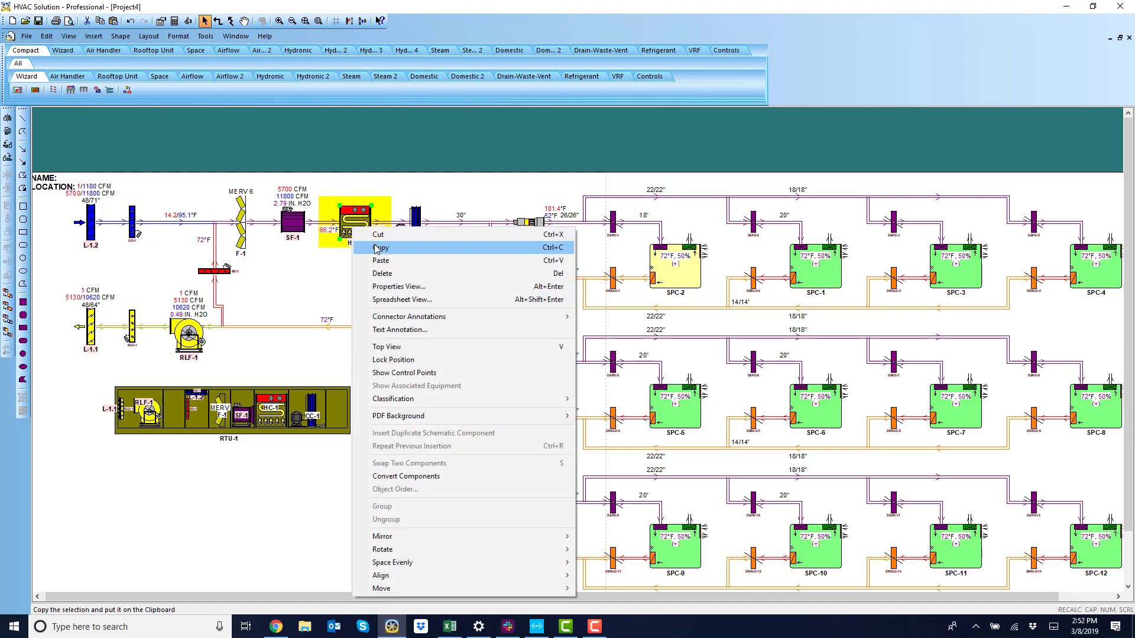
left_click(382, 235)
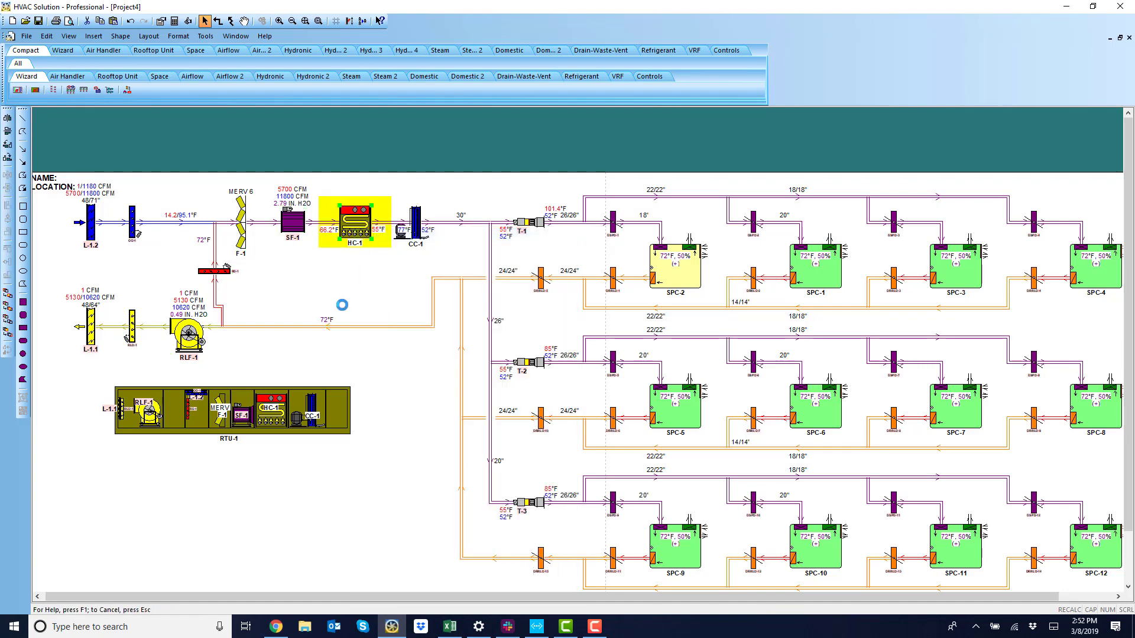
right_click(279, 414)
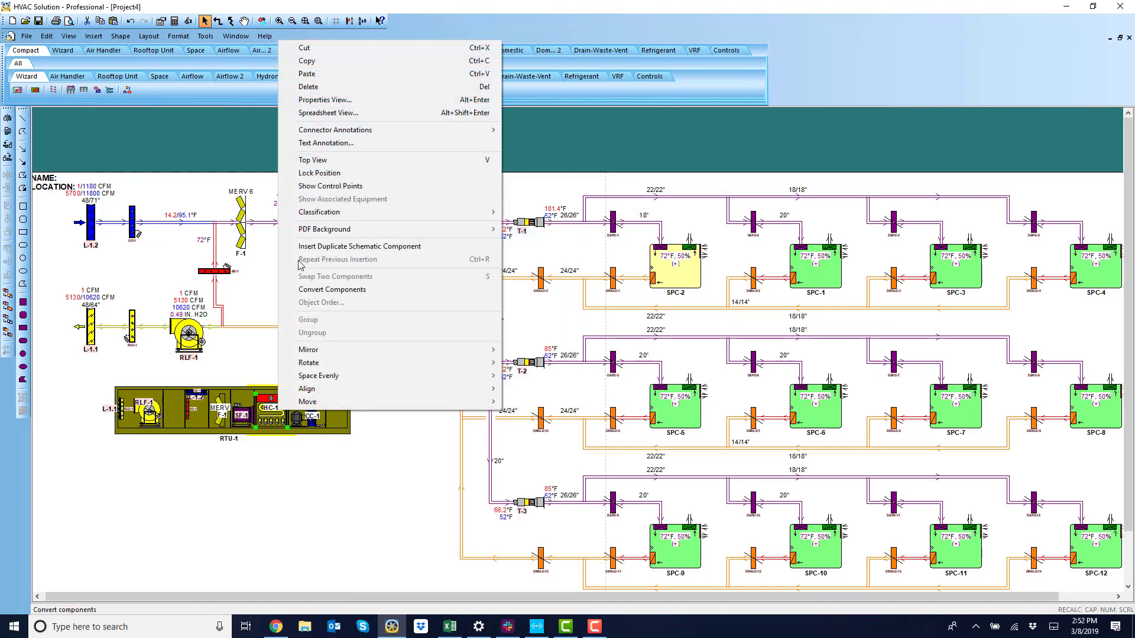
left_click(318, 88)
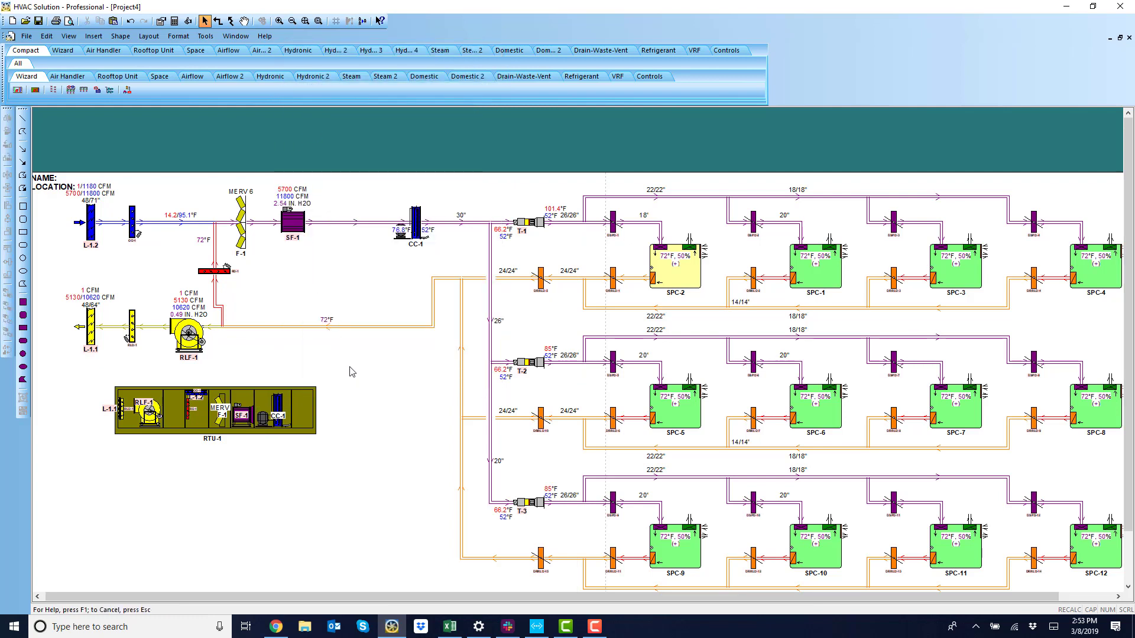
In project properties, turn off country weather data and set the heating dry bulb temperature to -20°F.
double_click(332, 272)
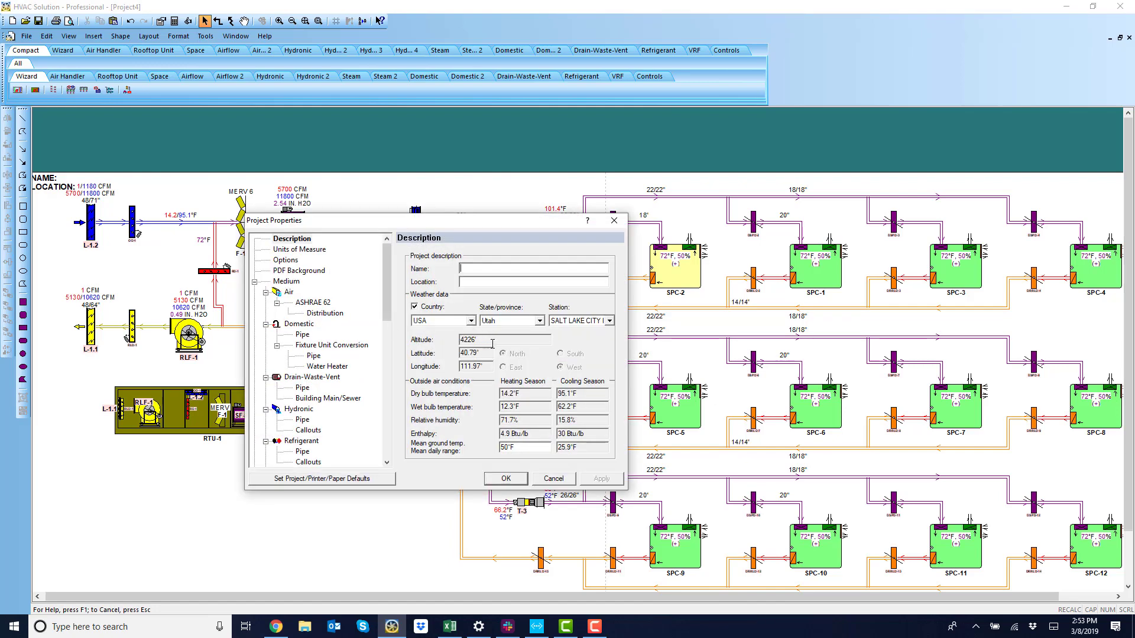
left_click(416, 307)
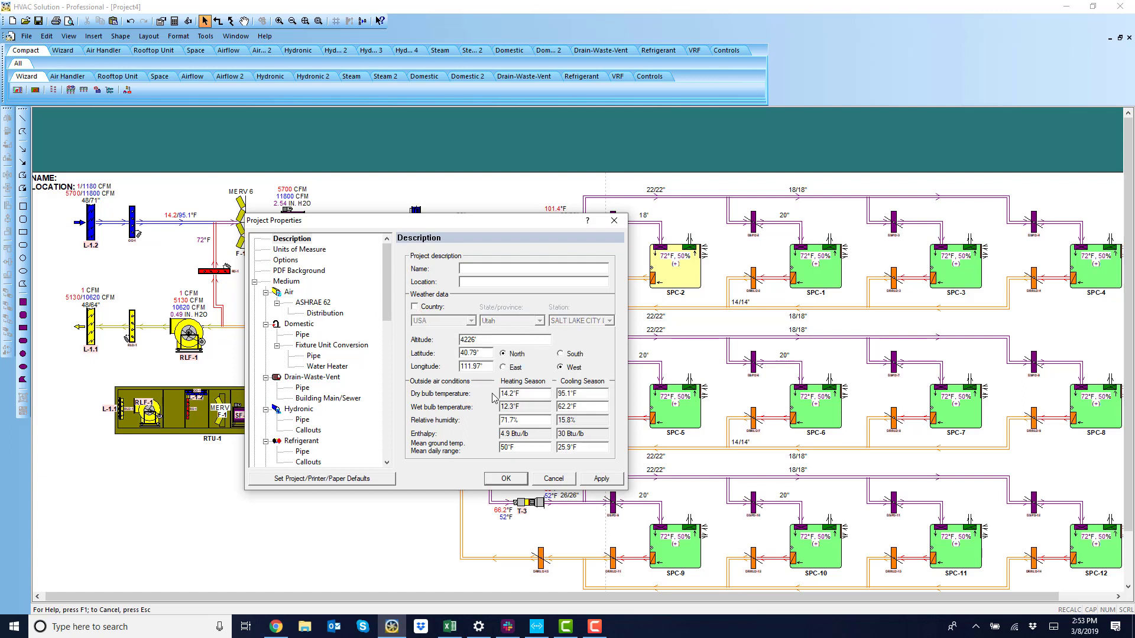
double_click(513, 391)
type("-20F")
left_click(506, 479)
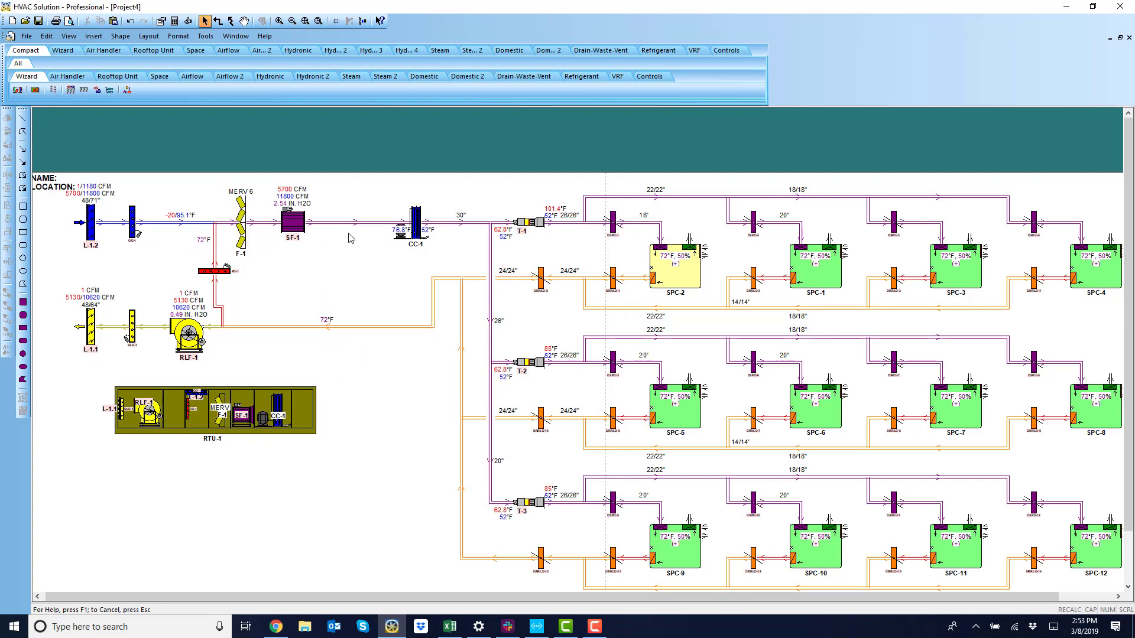
Add a temperature annotation to the duct between the supply fan and the cooling coil.
right_click(356, 284)
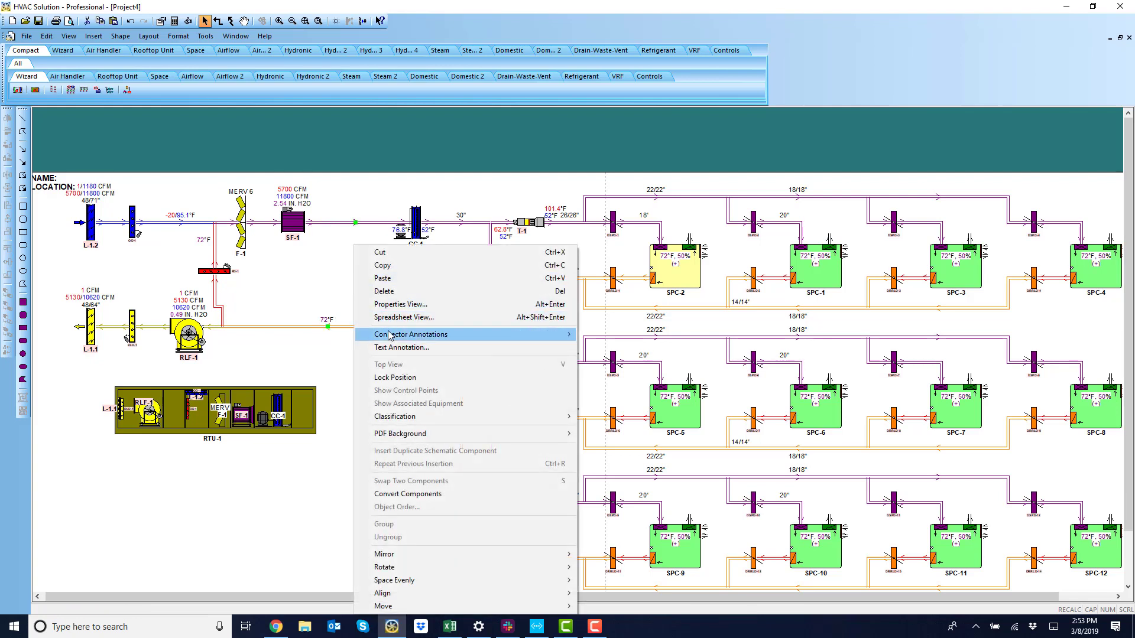
mouse_move(390, 335)
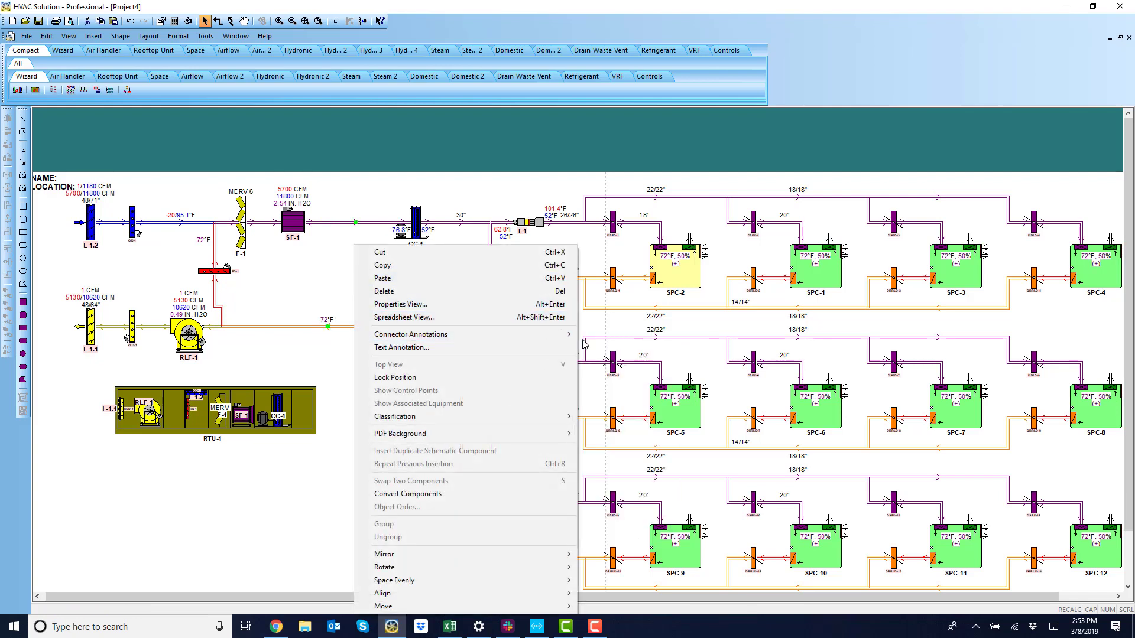
mouse_move(571, 335)
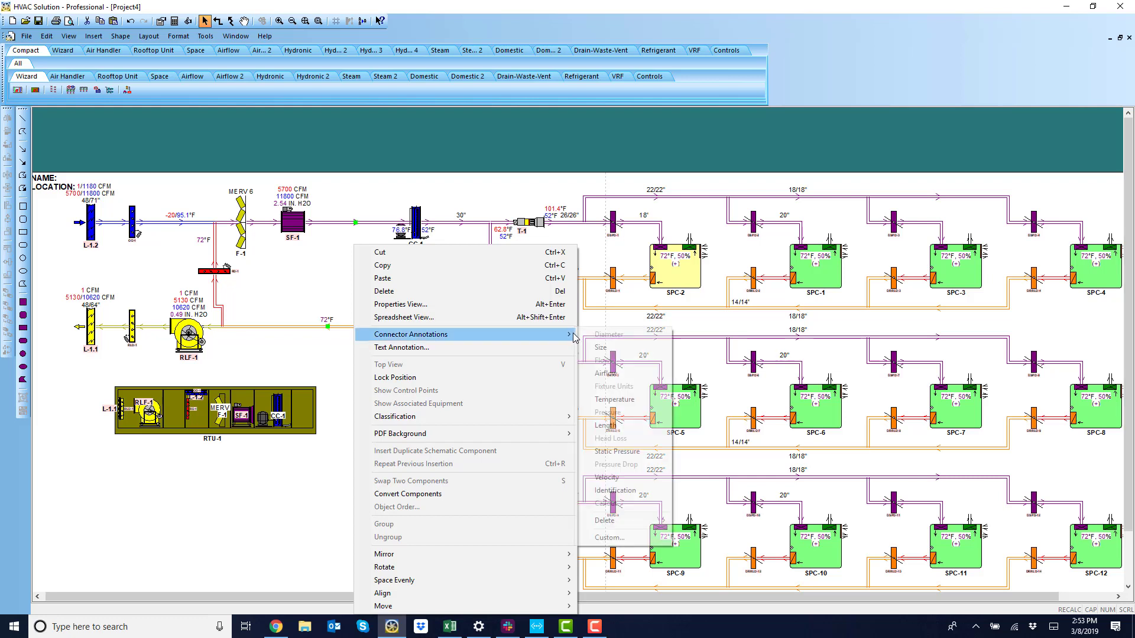
left_click(614, 401)
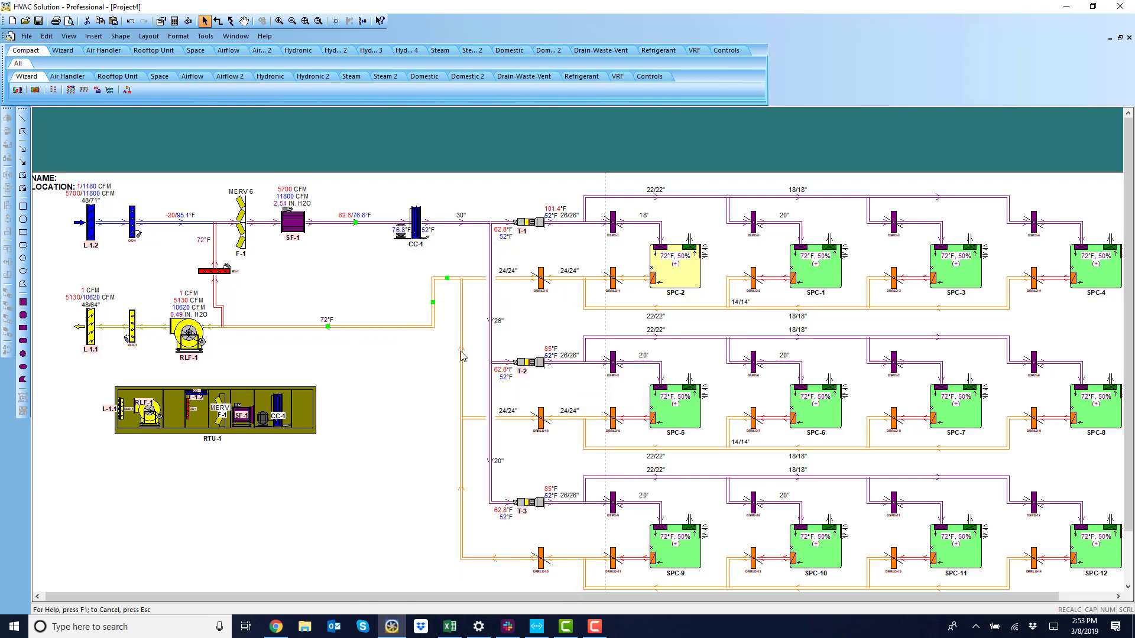
Set space SPC-5's user-defined exhaust airflow to 8000 cfm for both heating and cooling seasons.
left_click(353, 268)
scroll(288, 272, "down", 1)
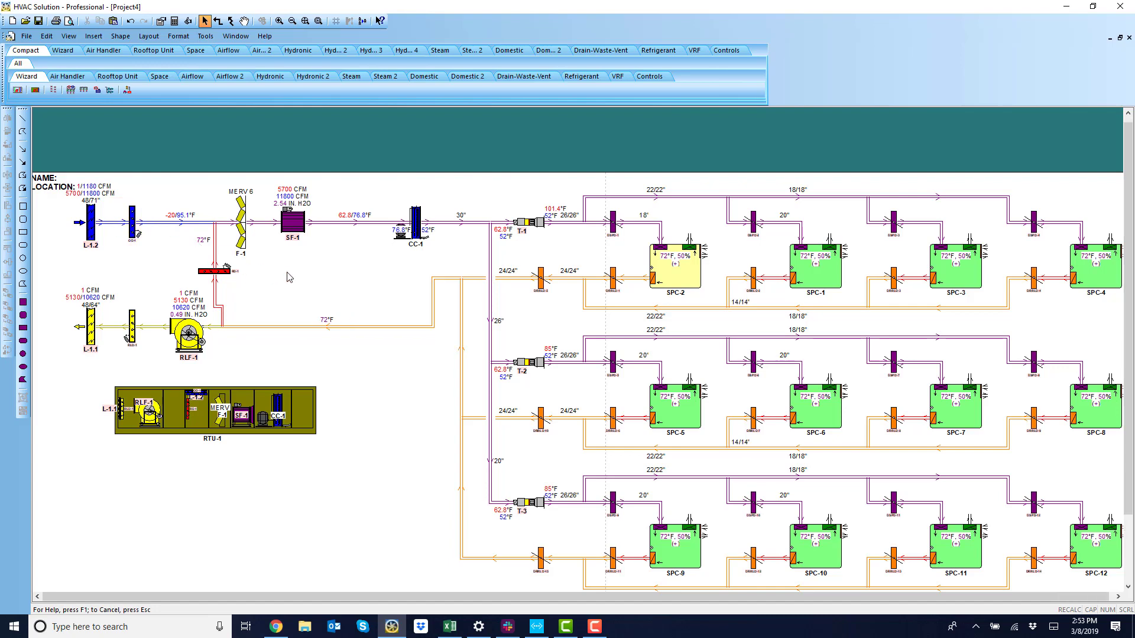
scroll(369, 295, "down", 1)
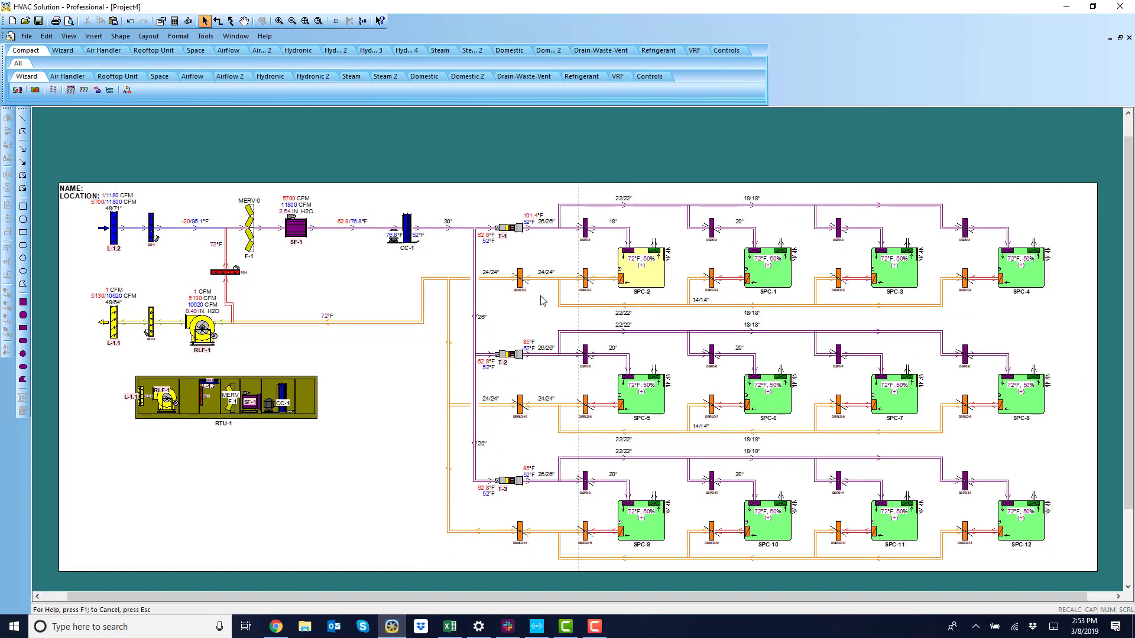
double_click(646, 406)
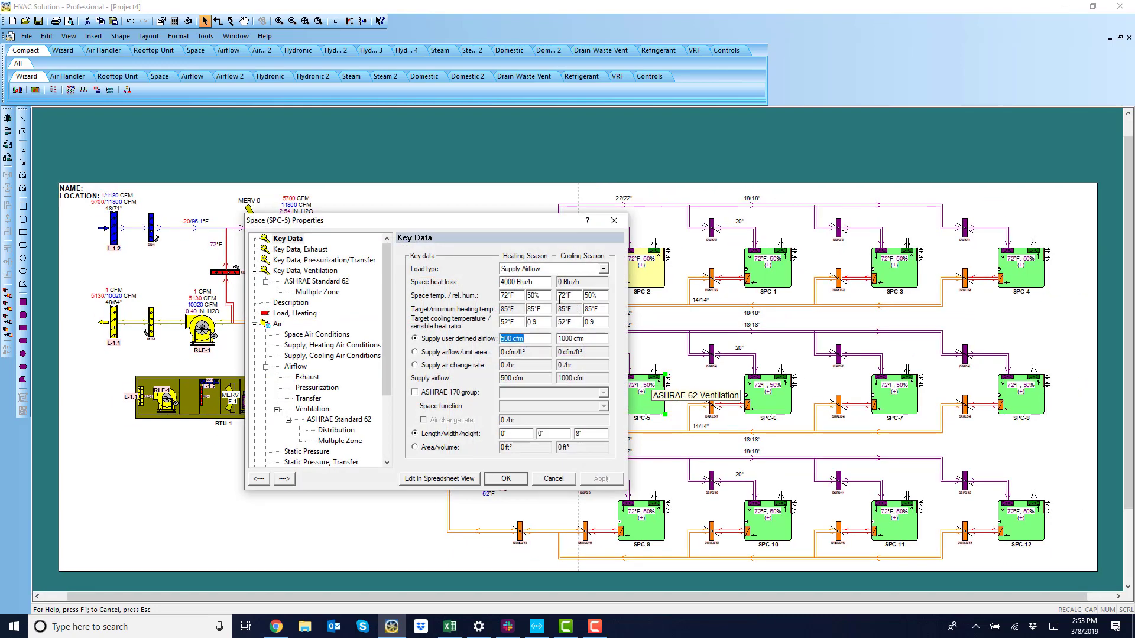
left_click(302, 249)
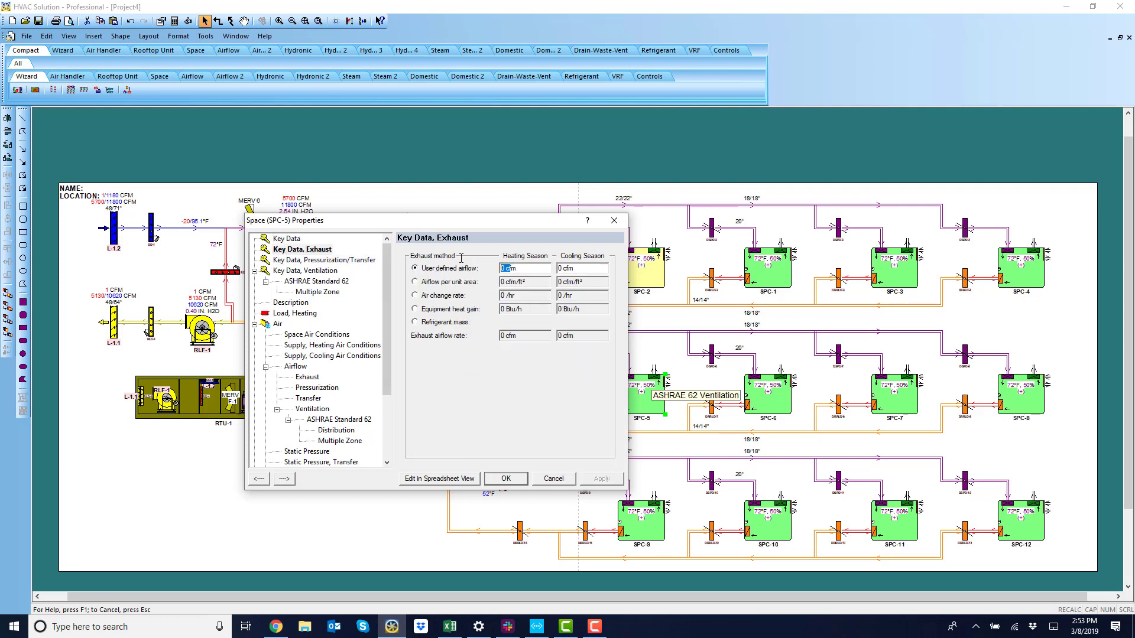
type("8000")
key("Tab")
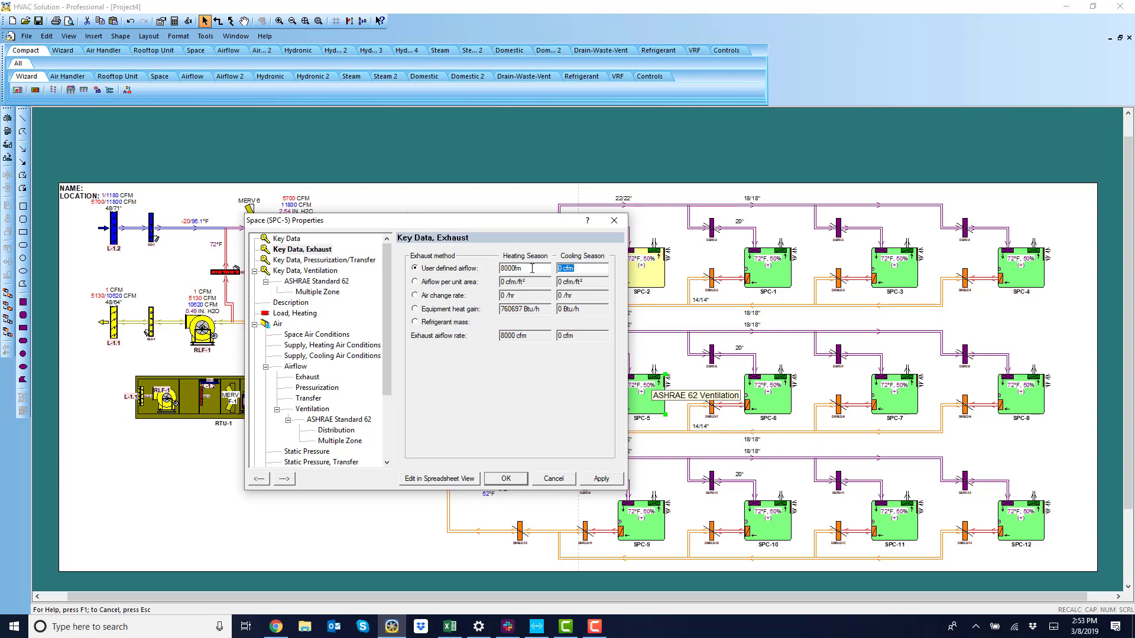
type("8000")
left_click(506, 479)
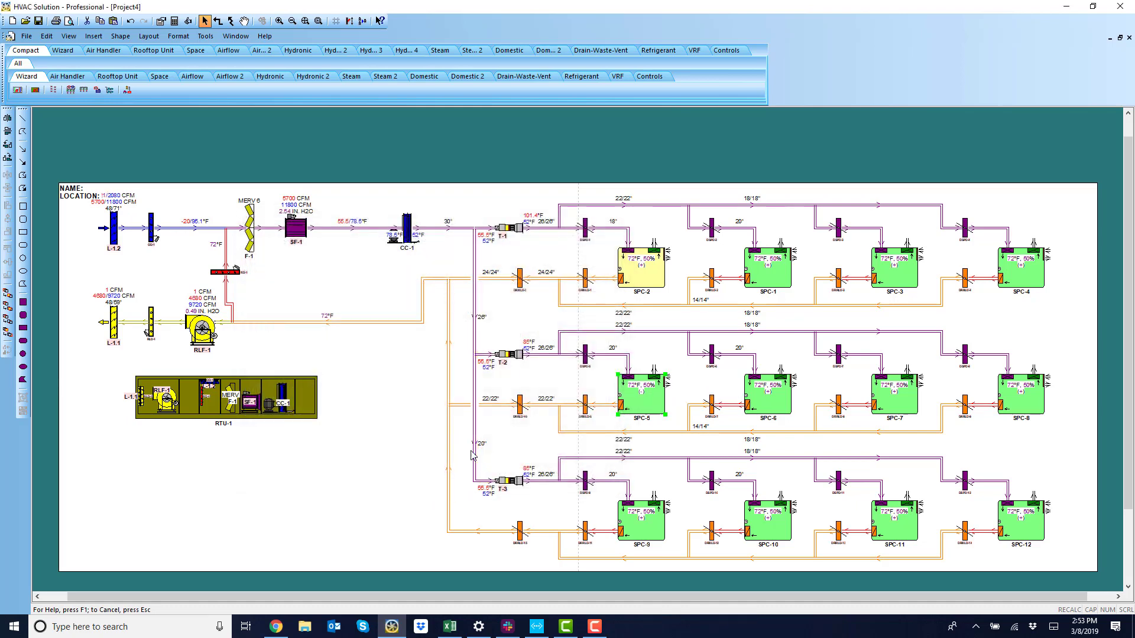
scroll(334, 237, "up", 3)
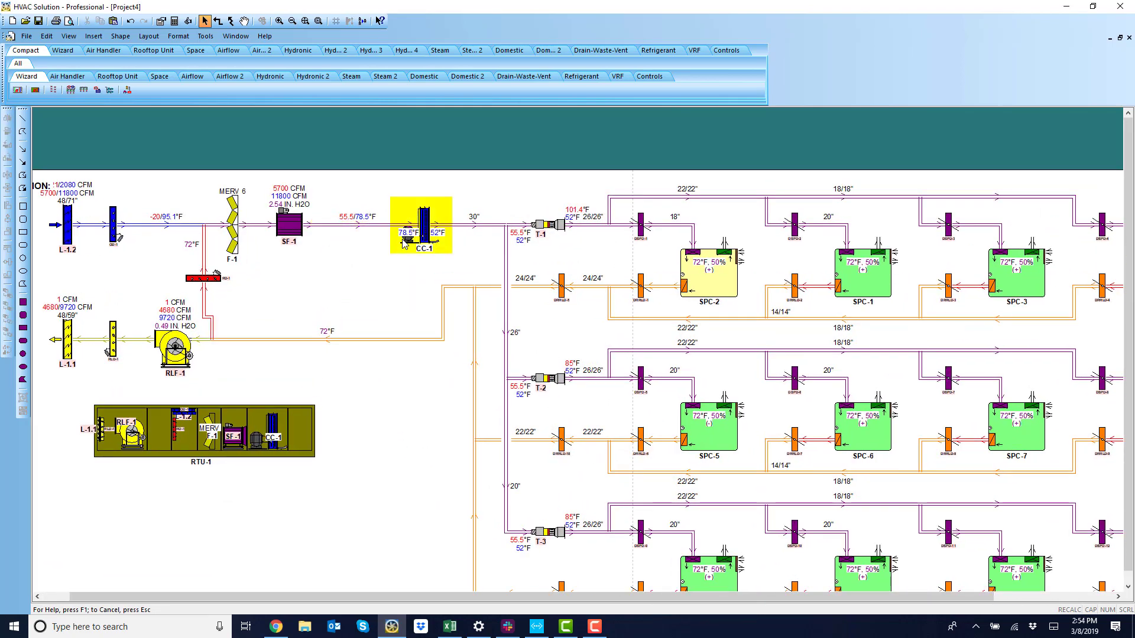
scroll(365, 254, "down", 1)
scroll(365, 254, "down", 1)
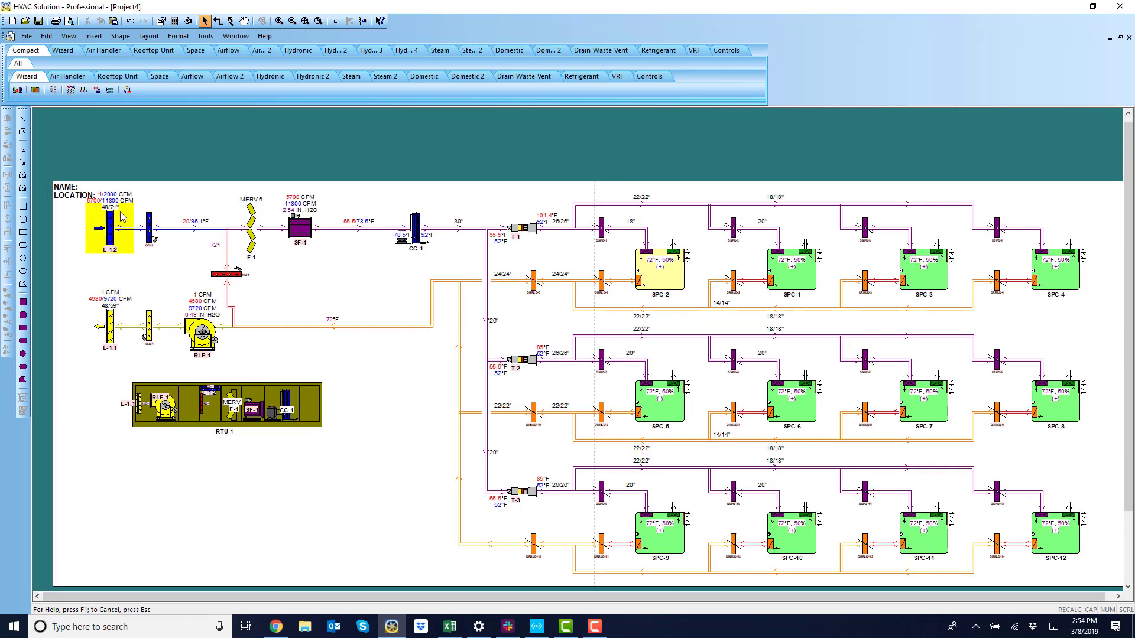
left_click_drag(361, 414, 348, 396)
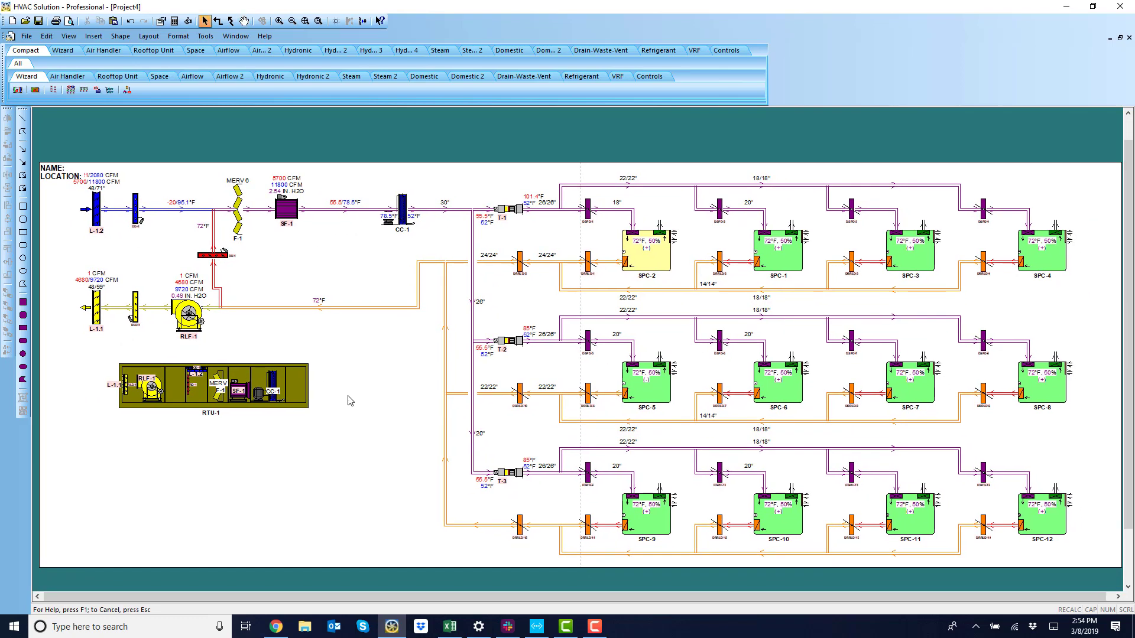